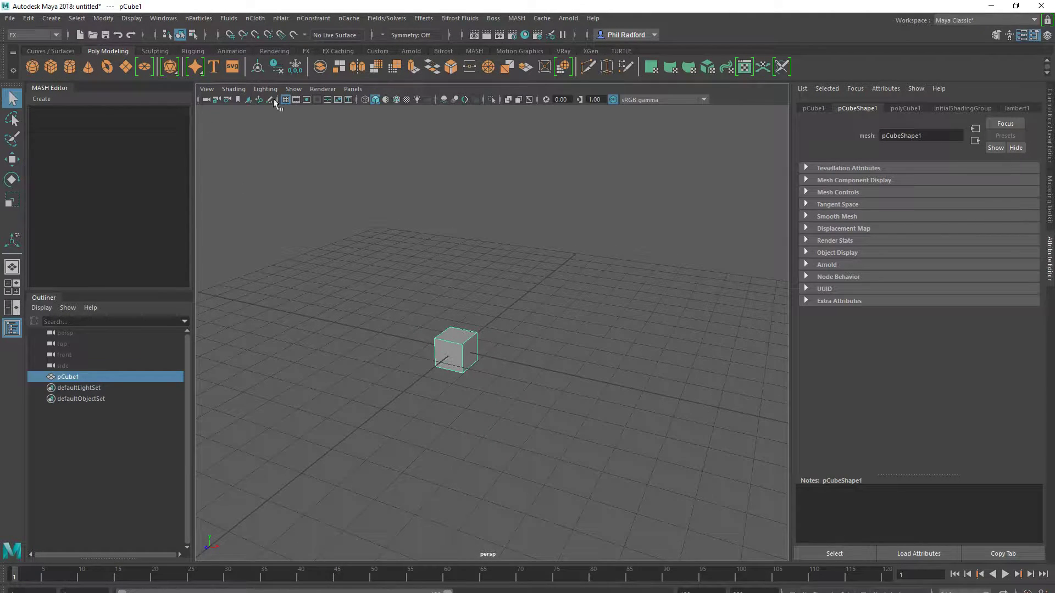
- Create a MASH network from the cube and set its distribution type to Grid
click(474, 51)
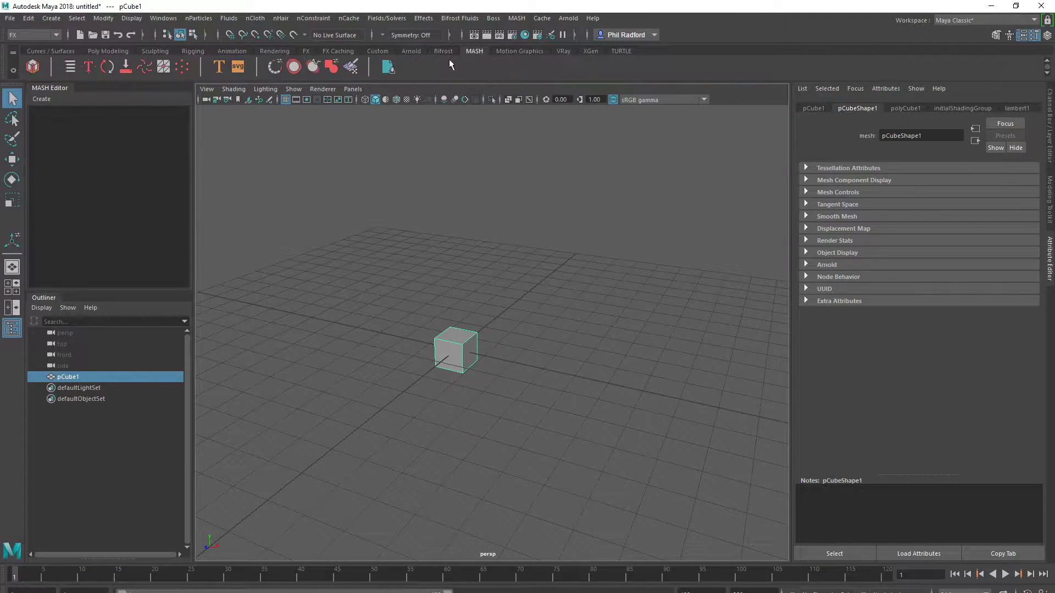
click(33, 66)
alt+drag(555, 378, 417, 354)
click(873, 109)
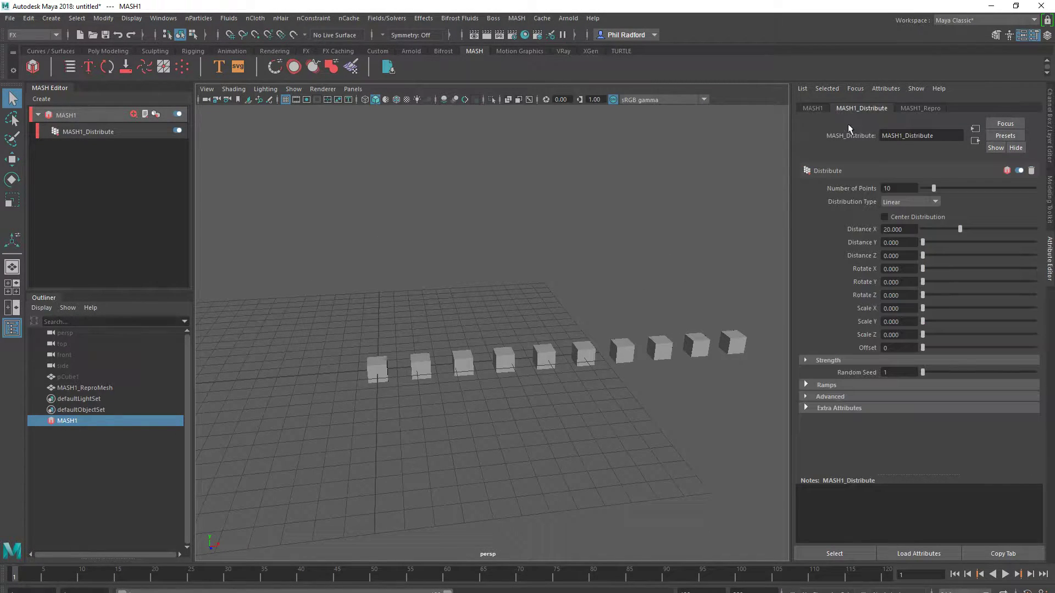
click(903, 201)
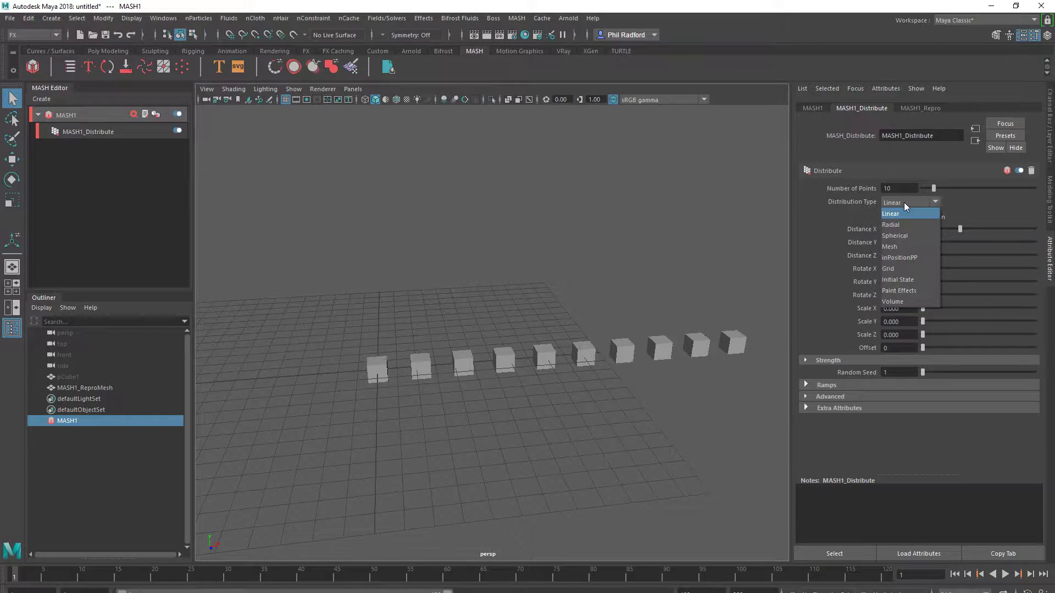
click(901, 267)
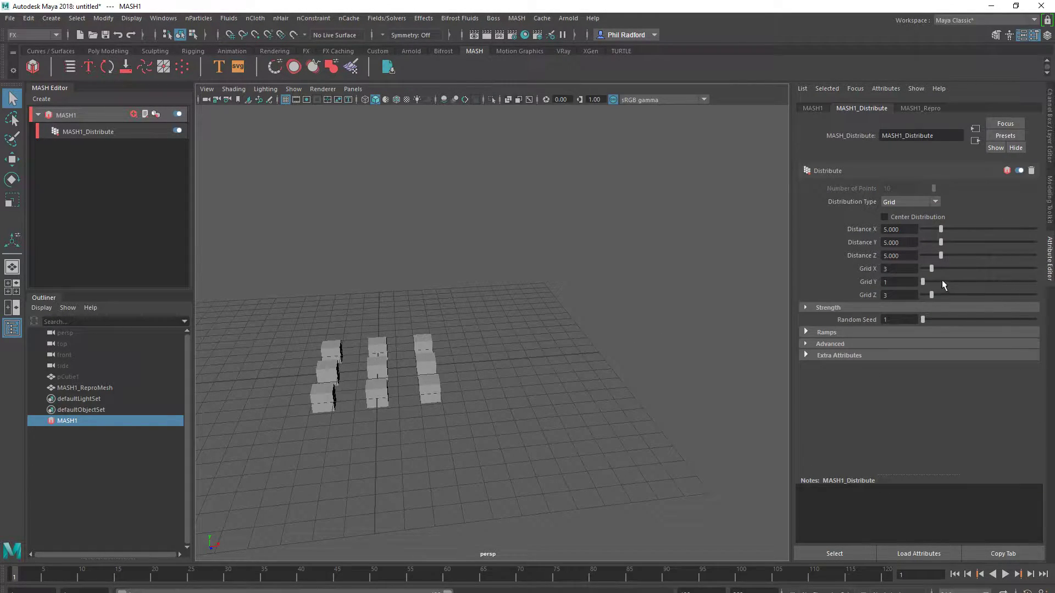
- Set the distribution's Grid X and Grid Z to 25, Distance Y to 0, and Distance X and Z to 30
drag(933, 270, 1034, 295)
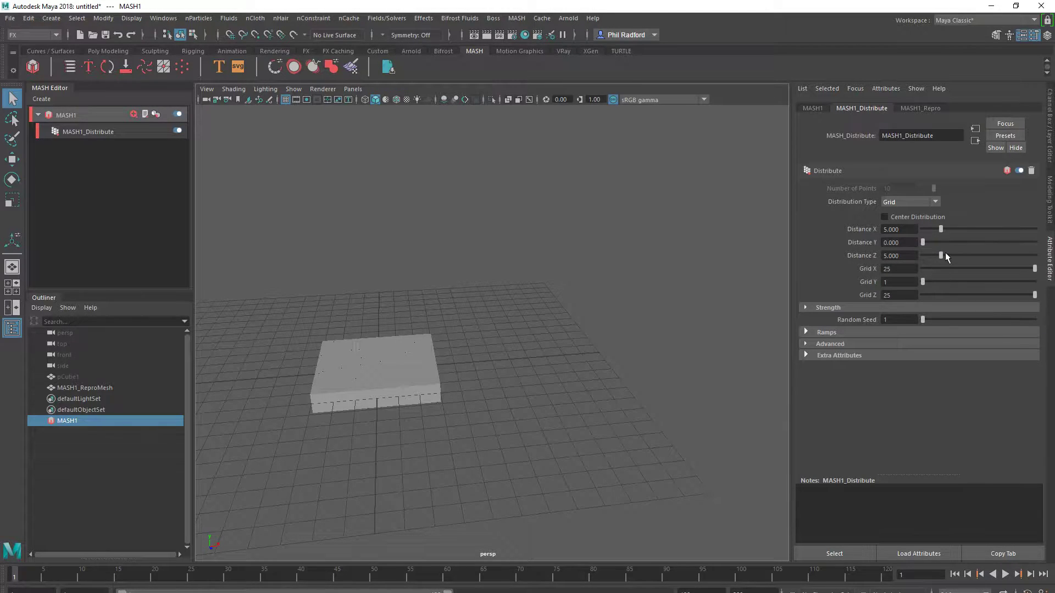
drag(941, 255, 1034, 255)
drag(941, 229, 1035, 229)
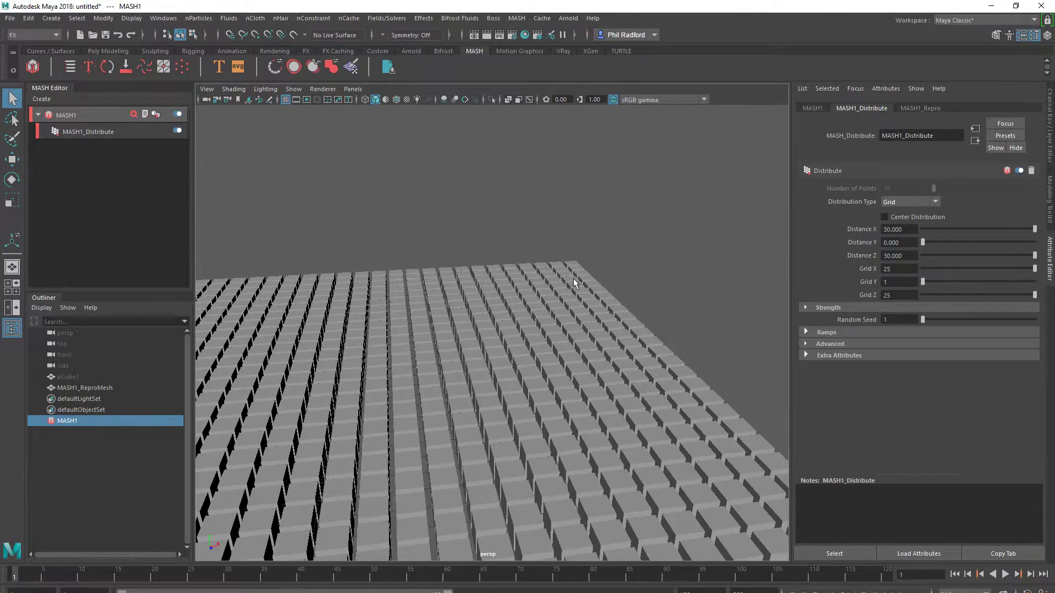
alt+middle_drag(409, 302, 483, 288)
alt+right_drag(484, 287, 586, 269)
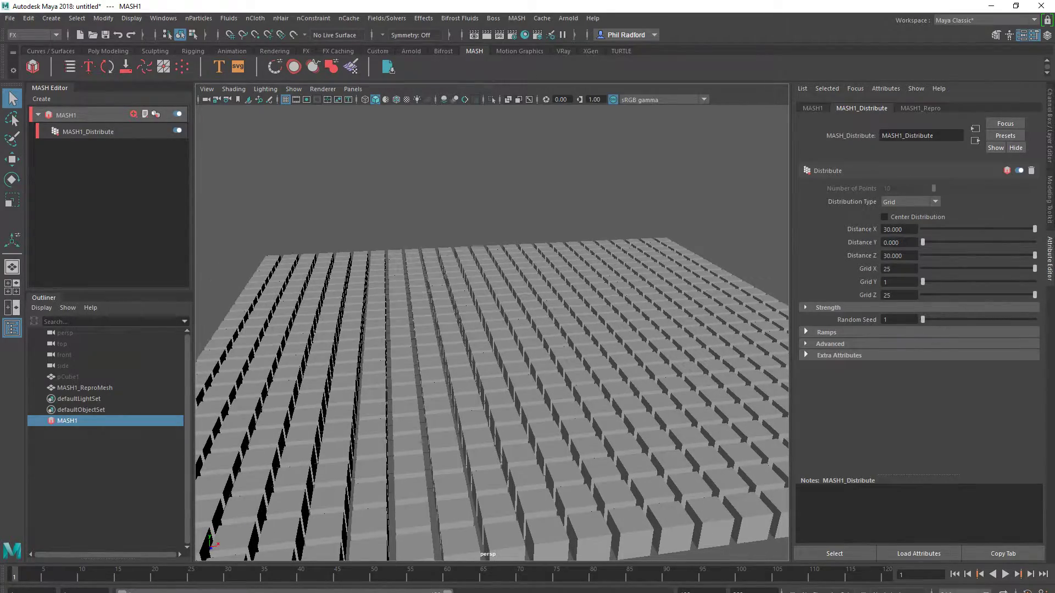
- Close the gaps between the cubes by setting Distance X to 23.990 and Distance Z to 23.780
ctrl+drag(912, 230, 583, 265)
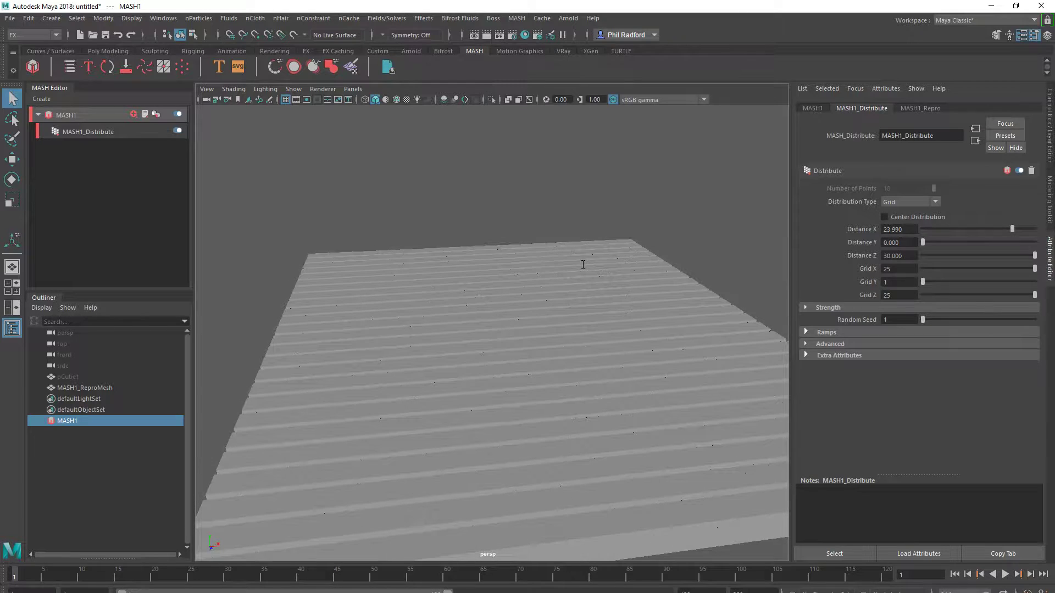
click(910, 256)
ctrl+drag(915, 256, 498, 330)
- Turn on wireframe on shaded in the perspective view to show the edges of the individual cubes
alt+right_drag(498, 330, 375, 298)
alt+middle_drag(375, 298, 391, 305)
alt+right_drag(391, 305, 458, 310)
alt+middle_drag(459, 310, 416, 302)
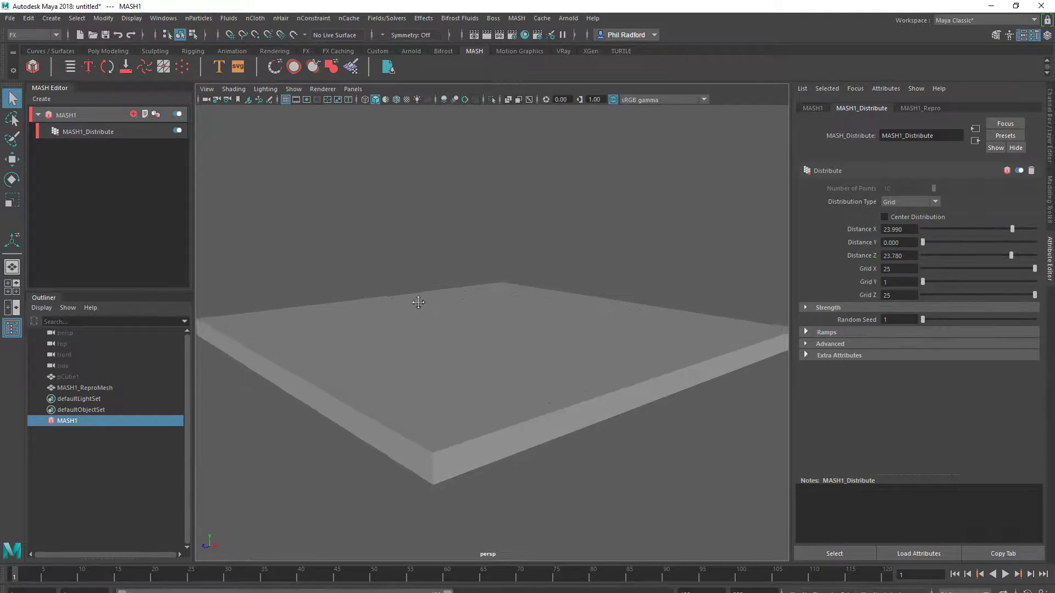
alt+right_drag(416, 301, 432, 301)
click(396, 101)
scroll(396, 274, up, 4)
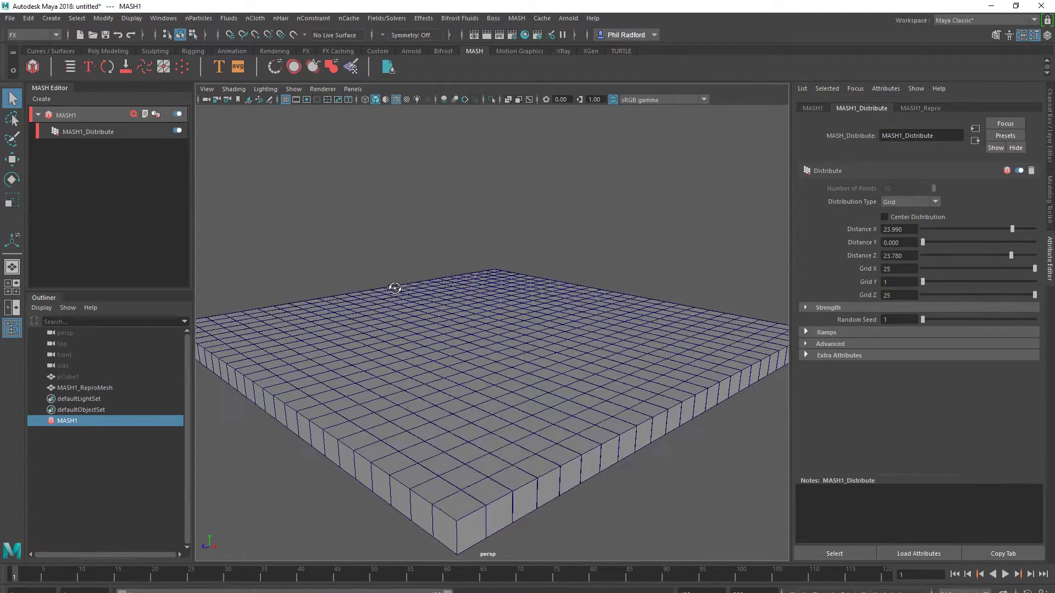
alt+middle_drag(408, 276, 406, 274)
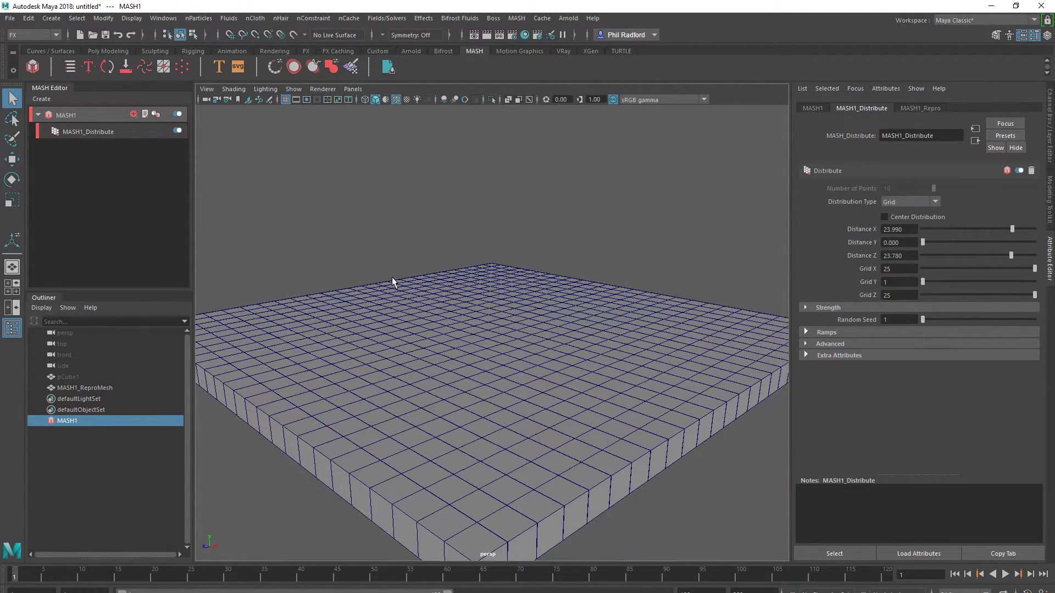
- Add a Signal node to the MASH network and set its Position X and Position Z to 0
click(87, 421)
click(809, 108)
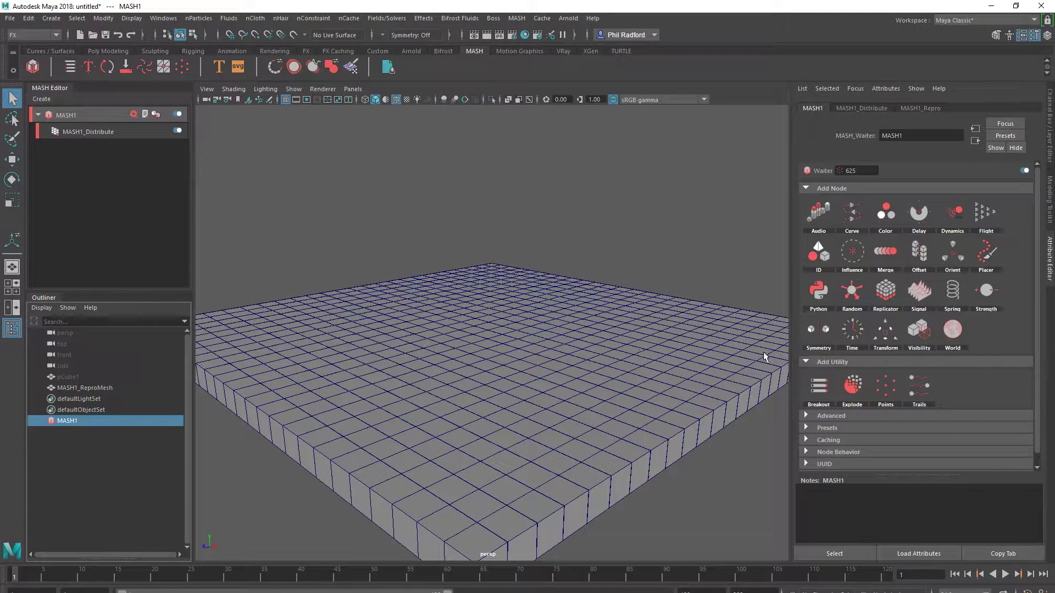
click(919, 293)
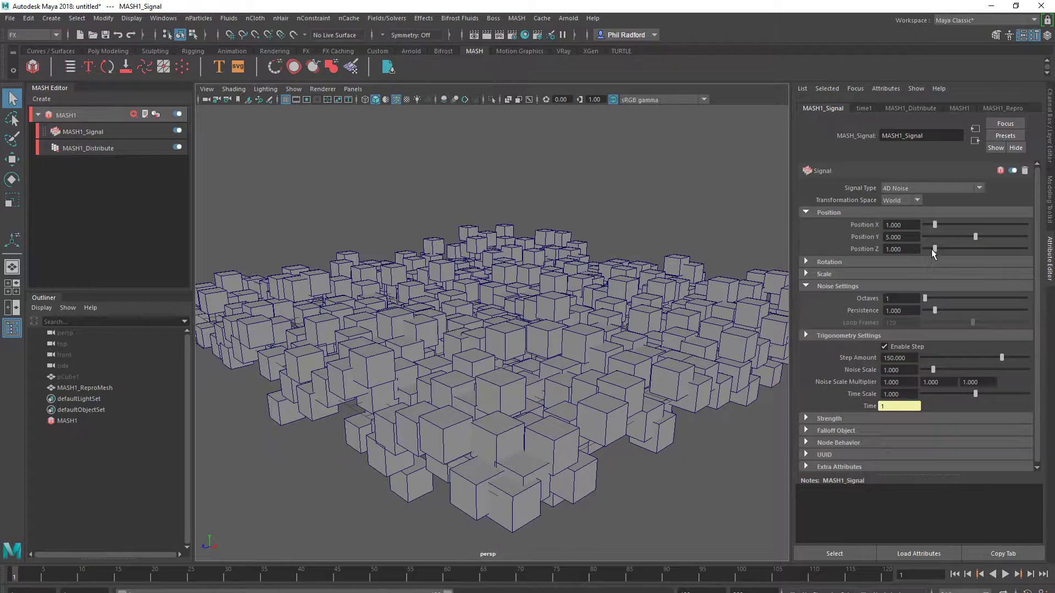
drag(933, 249, 903, 248)
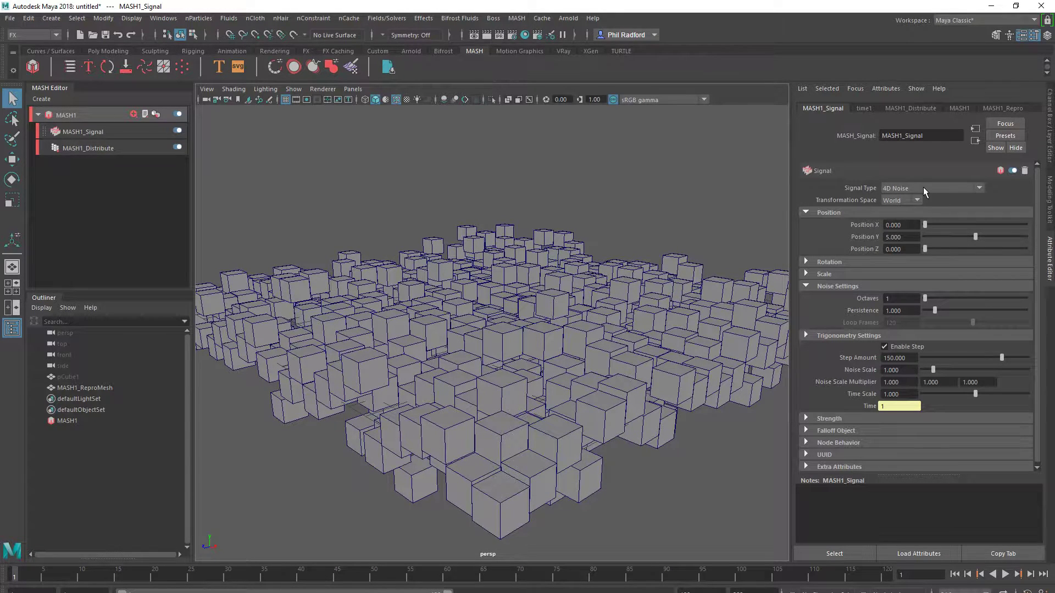
- Set the signal type to Trigonometry with Position Y at 1.264 and play the animation
click(924, 188)
click(925, 233)
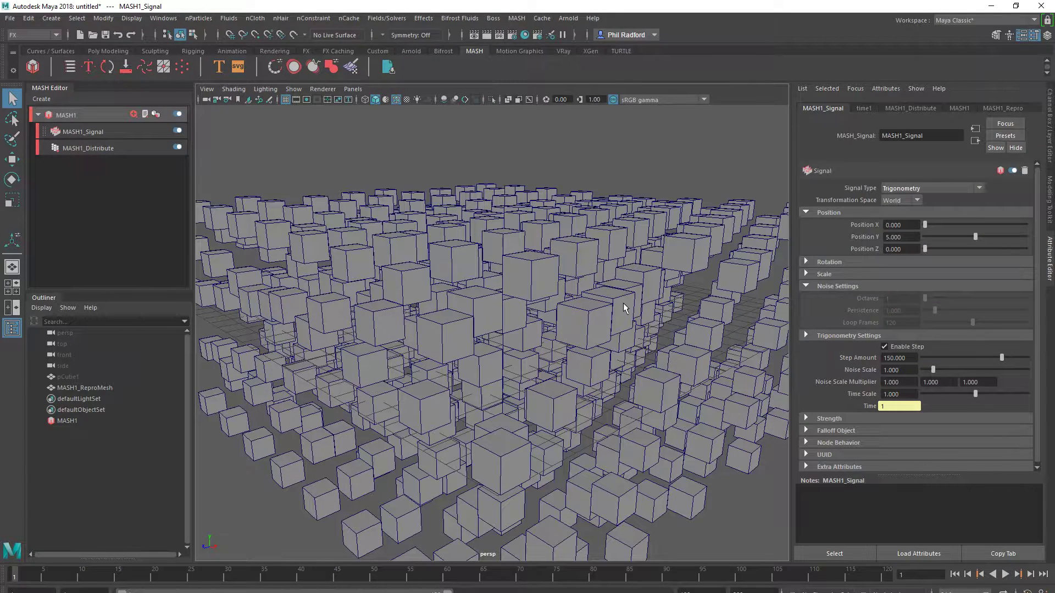
click(938, 236)
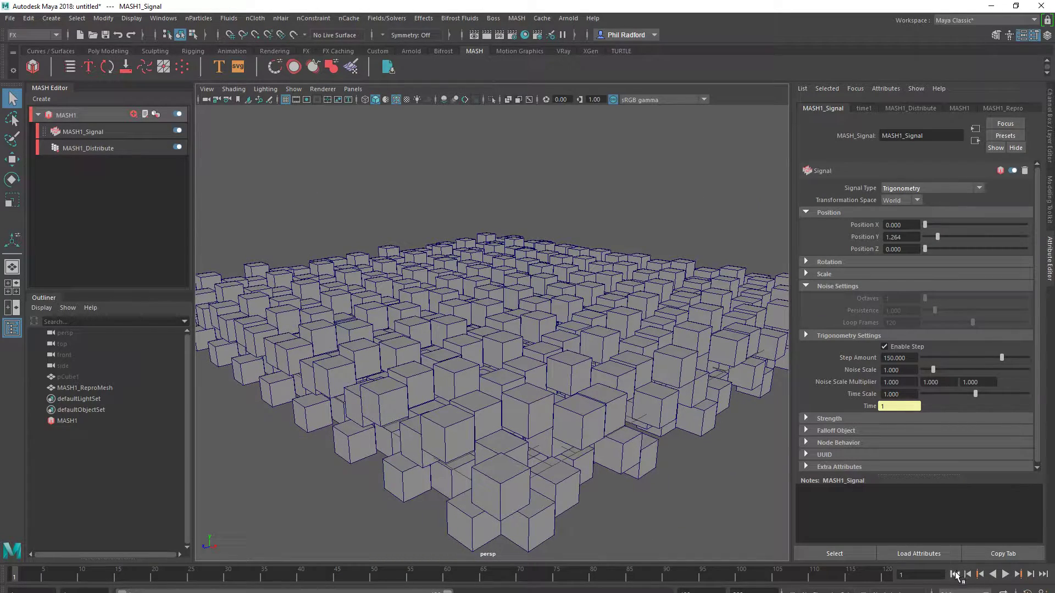
click(1005, 574)
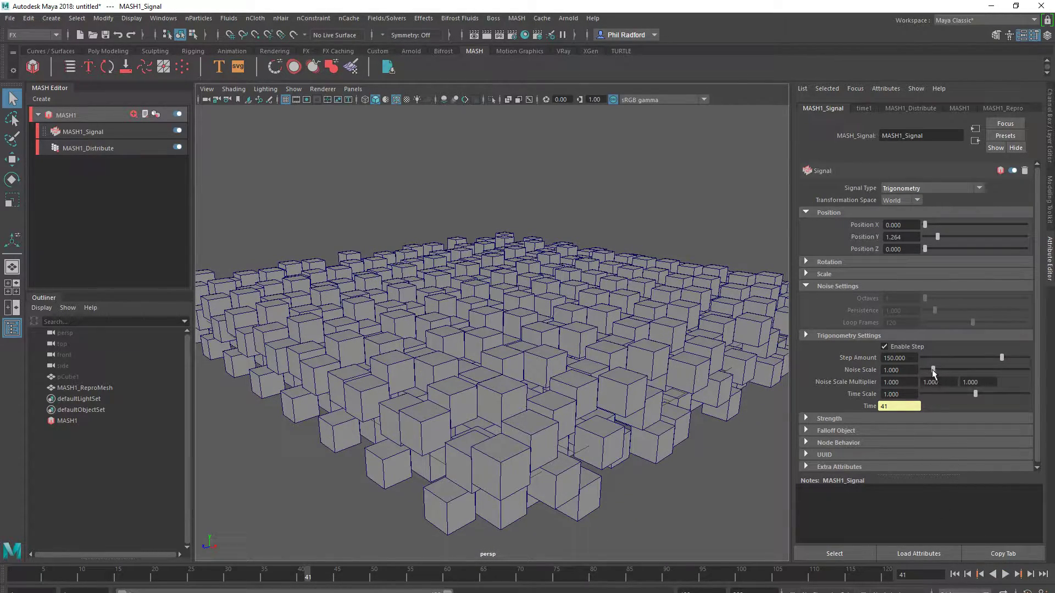
- Adjust the signal's Noise Scale to 0.434 and reduce its Position Y to 0.304
drag(933, 374, 941, 375)
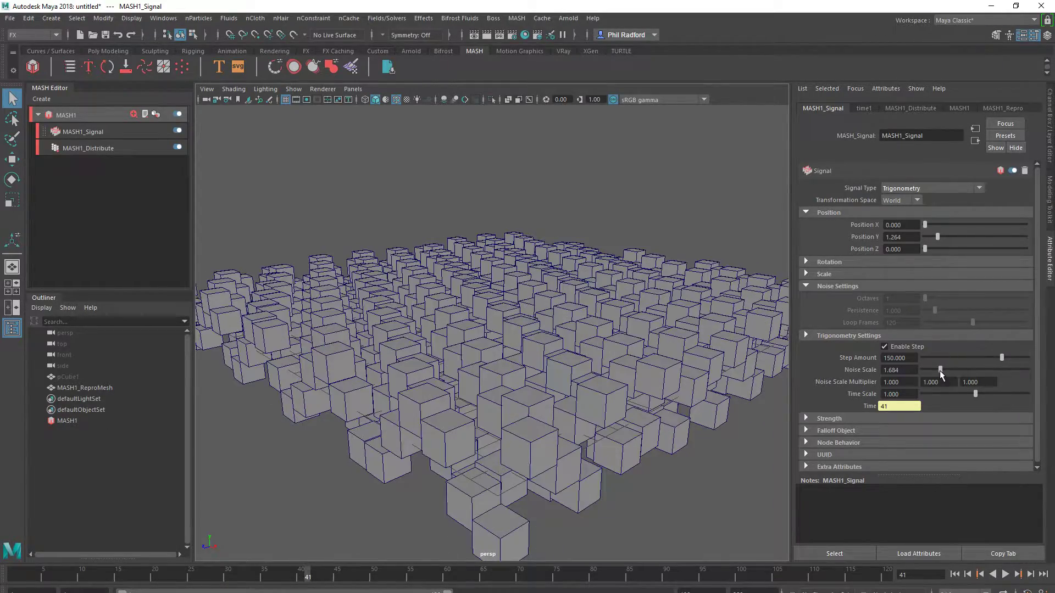
click(910, 371)
text(1.384)
key(Return)
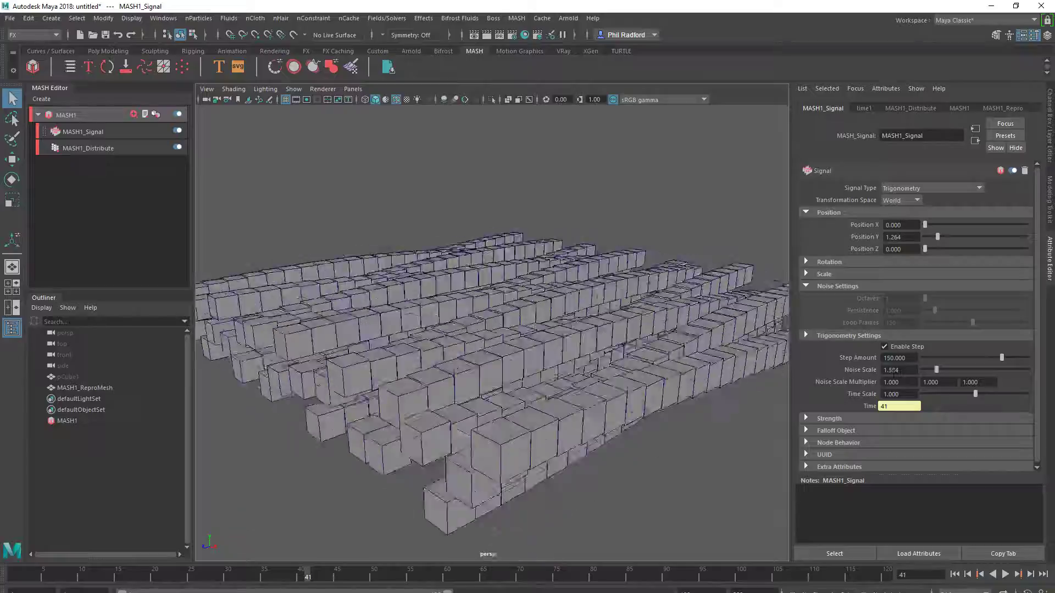
drag(936, 371, 924, 376)
ctrl+drag(841, 381, 841, 382)
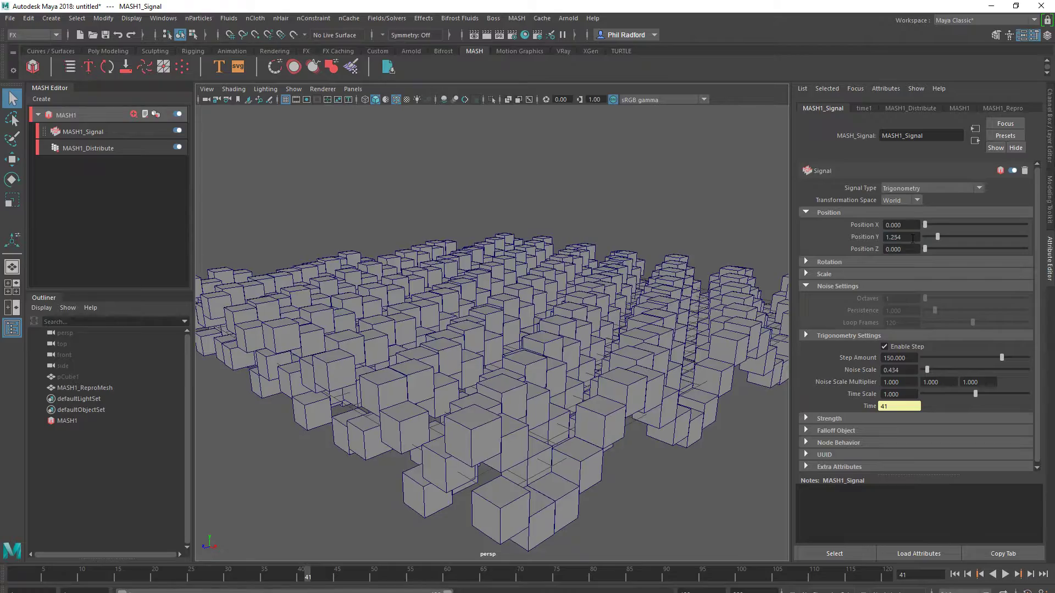
drag(913, 239, 859, 256)
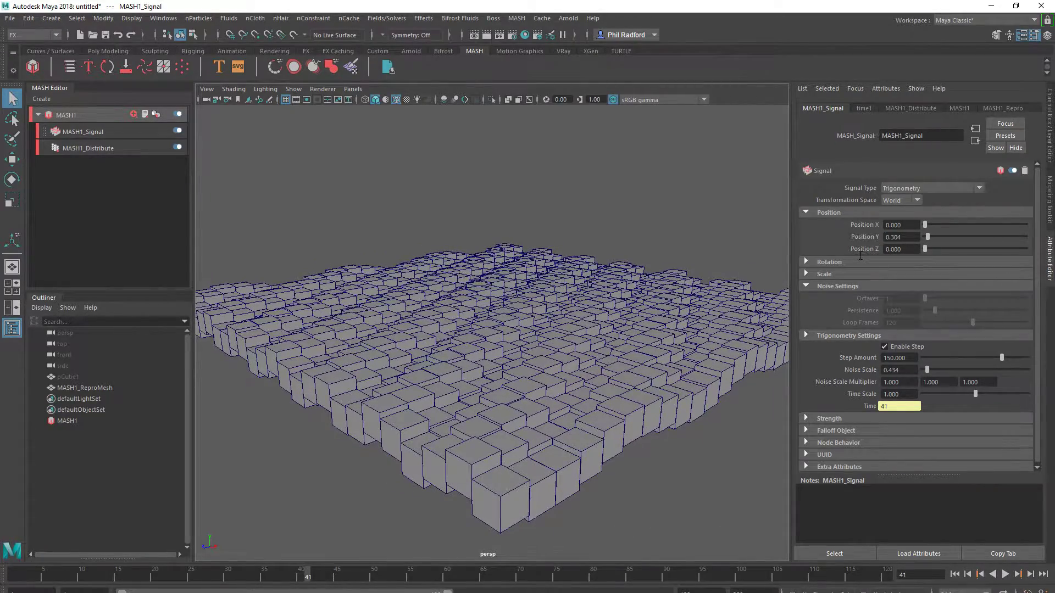
- Play the animation from the first frame and tune the signal's Noise Scale to 0.274 during playback
click(954, 575)
click(1005, 574)
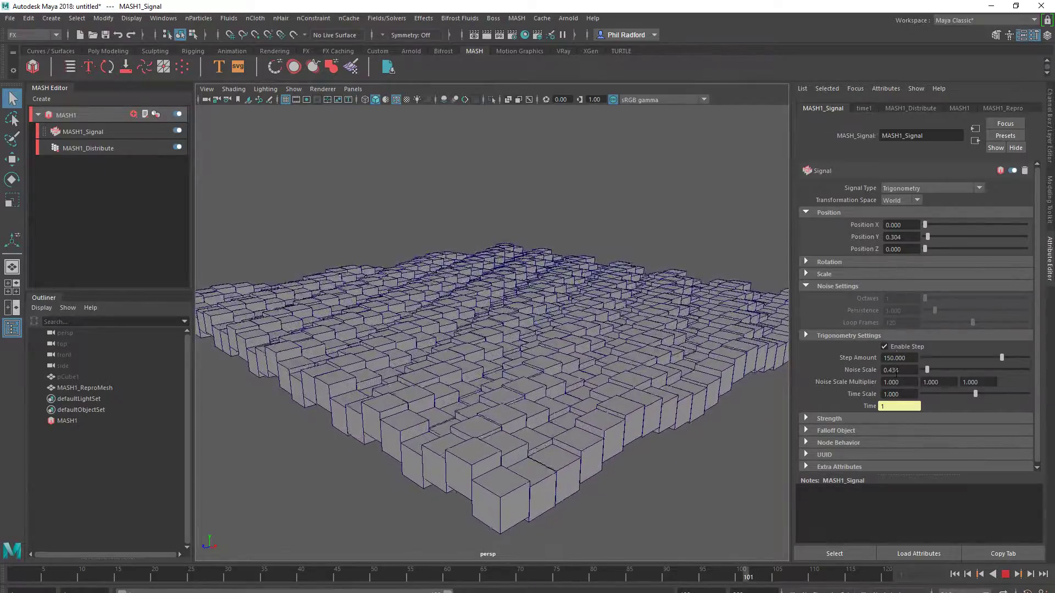
click(907, 370)
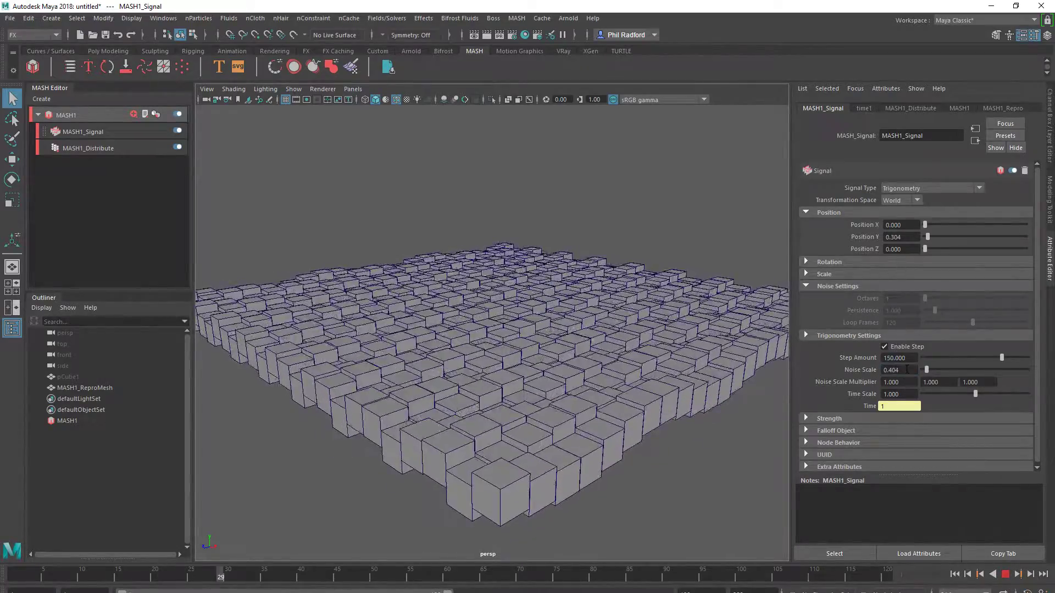
ctrl+drag(907, 370, 852, 376)
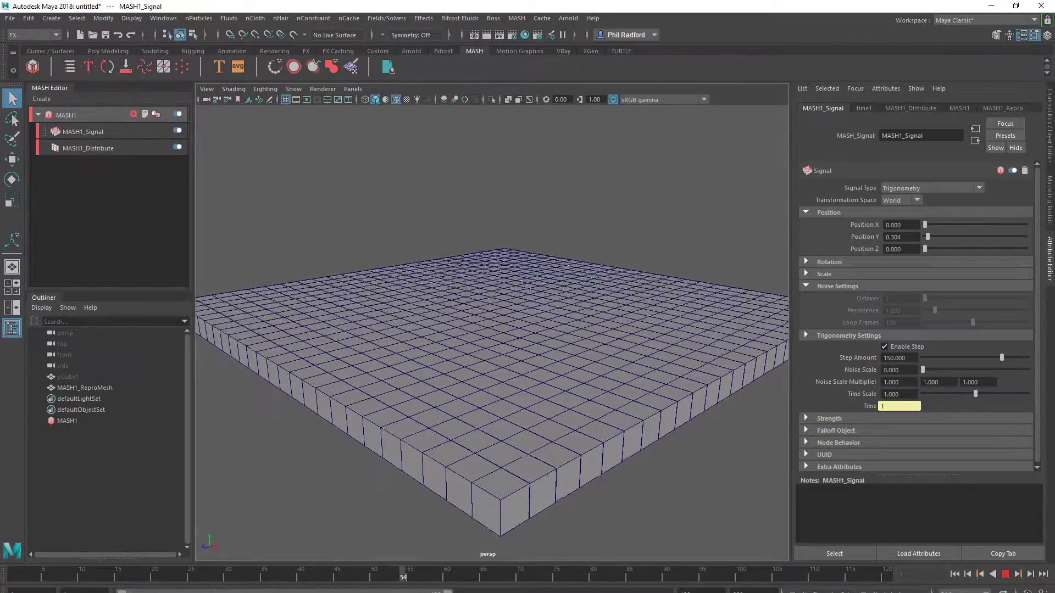
ctrl+drag(890, 369, 894, 374)
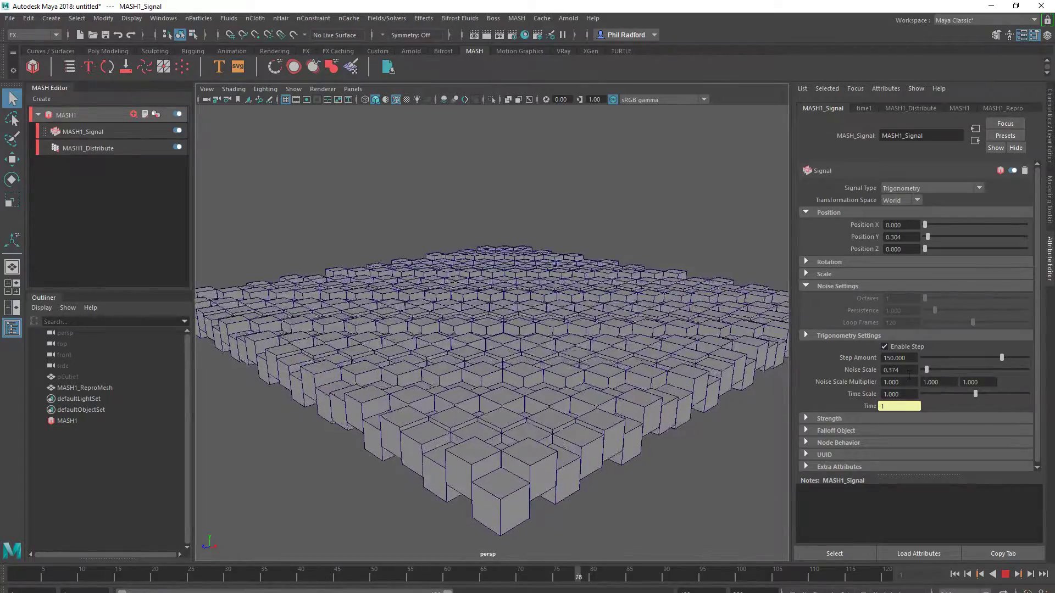
ctrl+drag(907, 376, 900, 379)
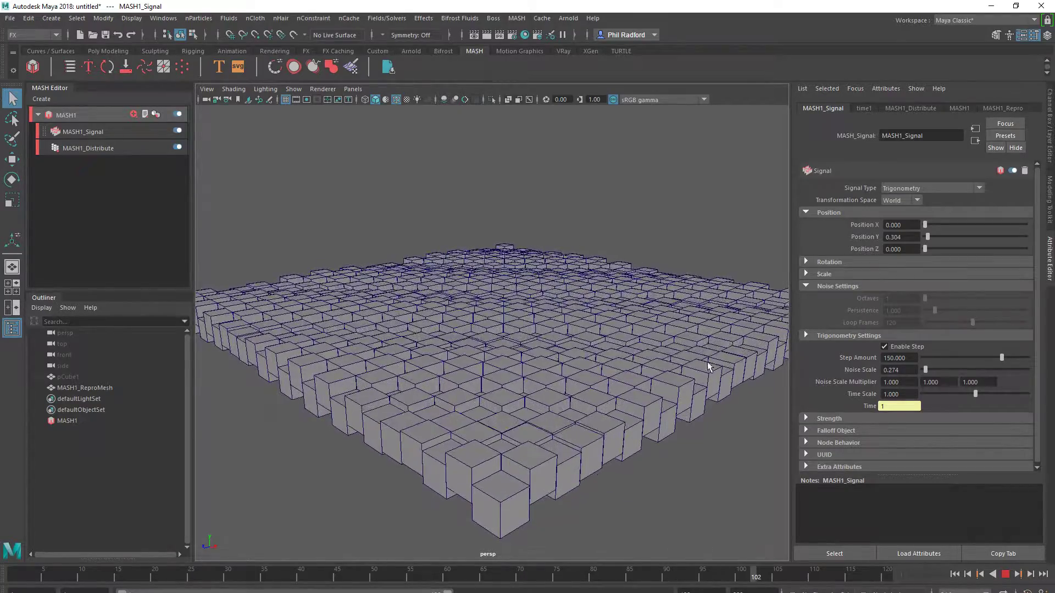
- Stop the playback, return to frame 1 and examine the wave pattern across the cube grid
alt+drag(708, 363, 649, 360)
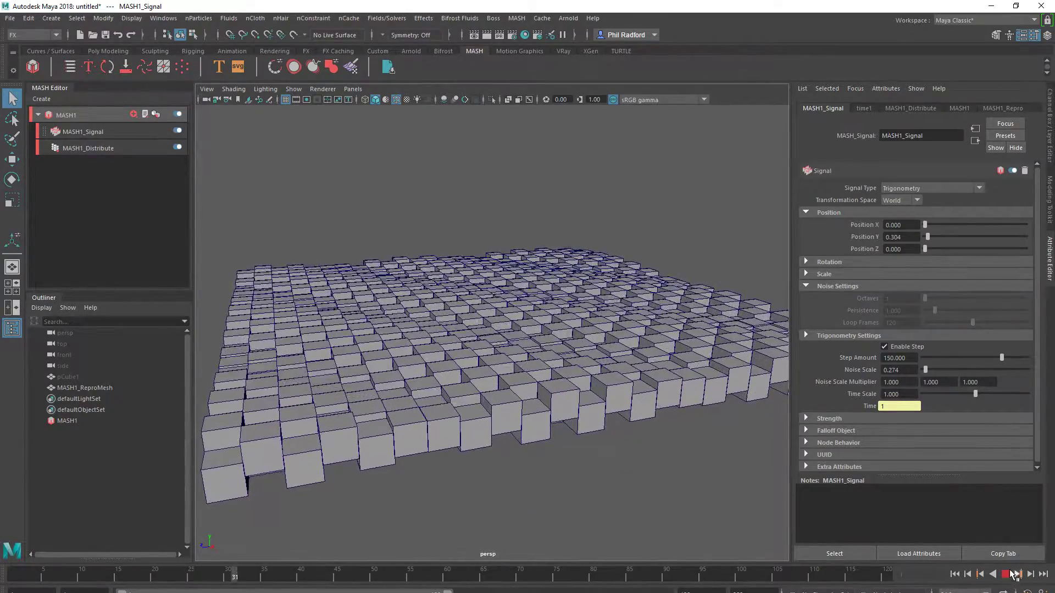
click(1007, 574)
alt+drag(527, 283, 449, 302)
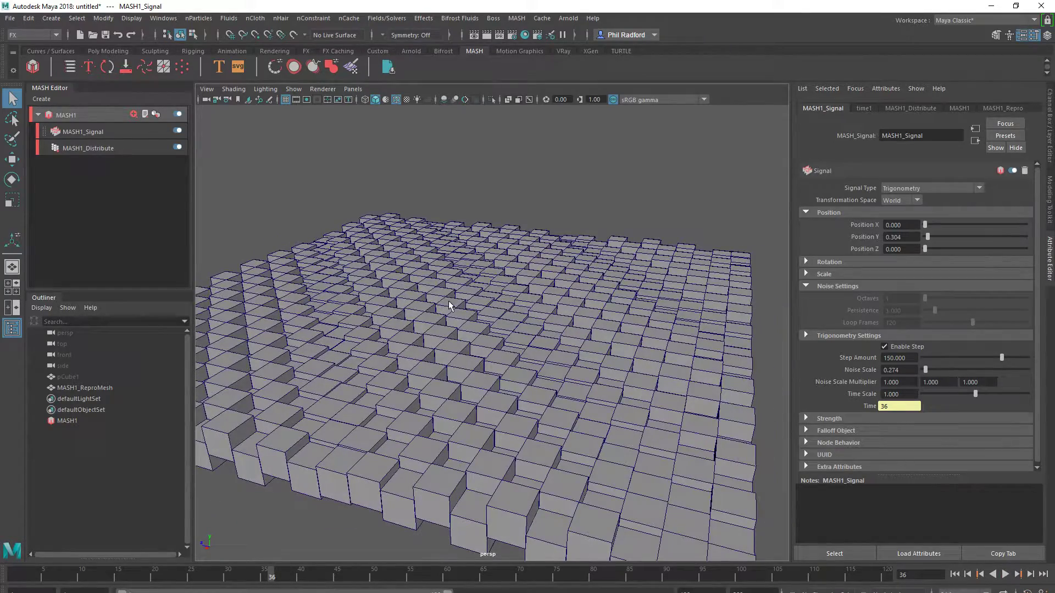
click(956, 574)
alt+right_drag(566, 362, 510, 350)
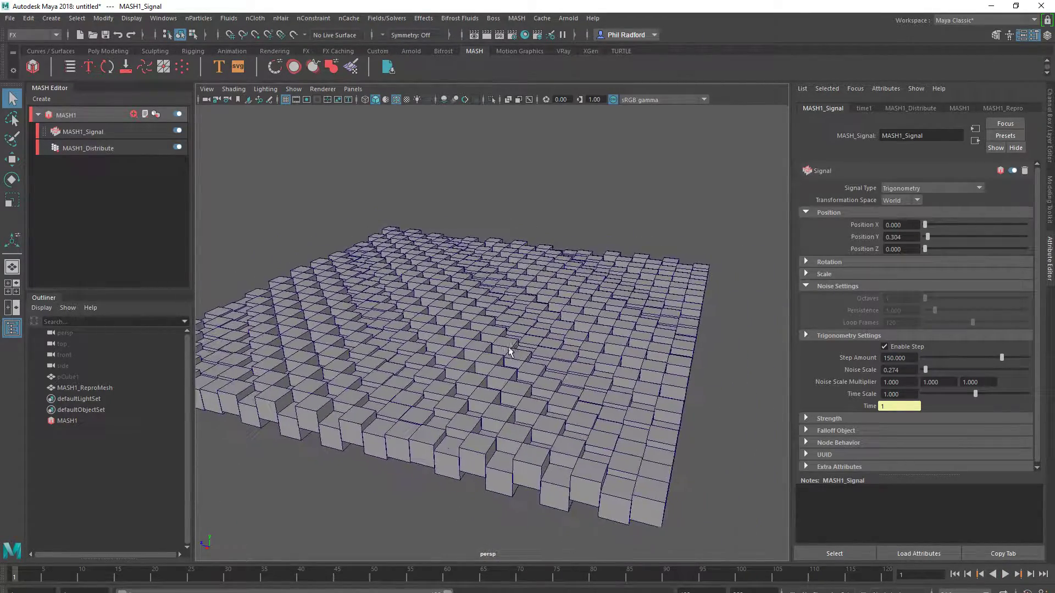
alt+drag(508, 351, 522, 381)
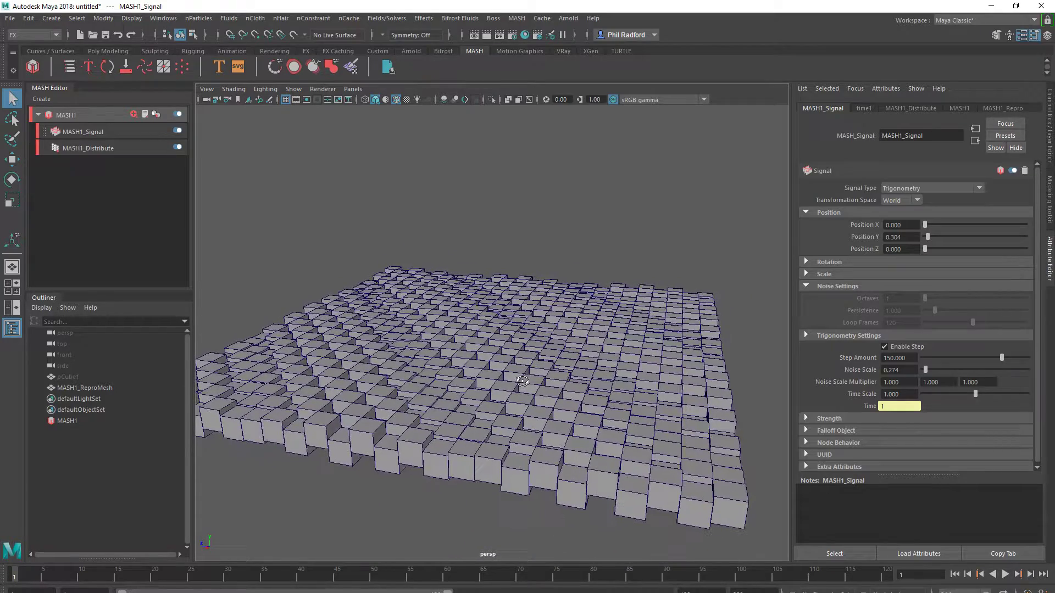
- Create a polygon plane, scale it uniformly to about 26.5 and raise it to about 1.33 in Y, above the cubes
click(115, 50)
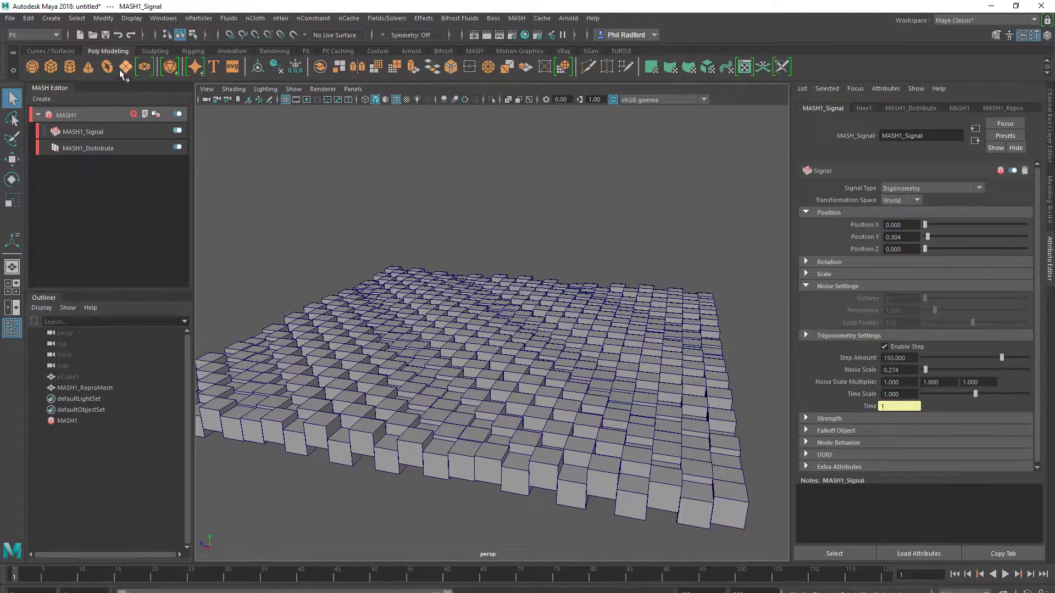
alt+right_drag(548, 387, 582, 384)
key(r)
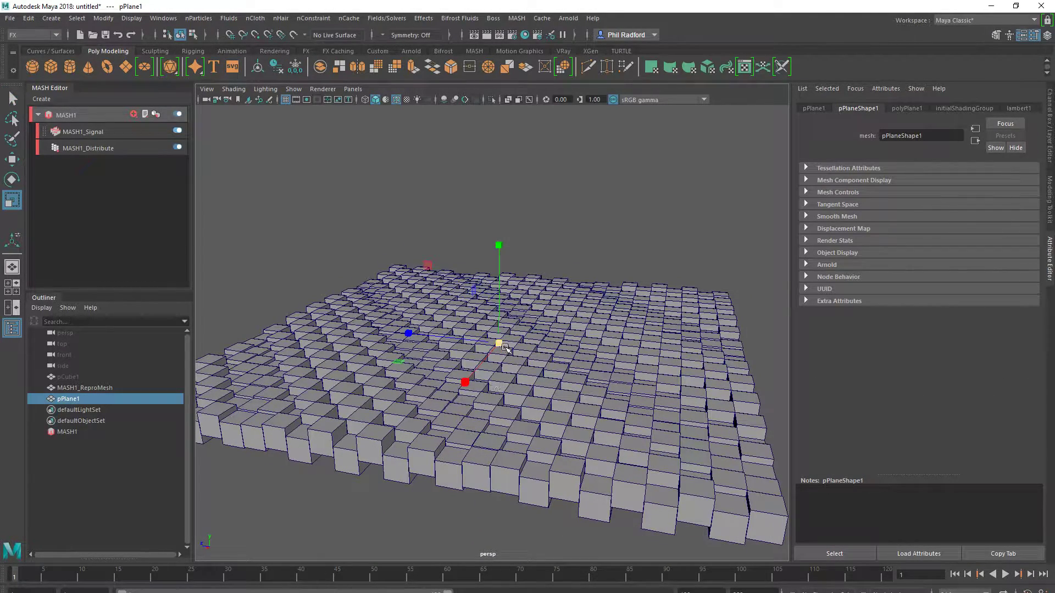
drag(499, 343, 828, 346)
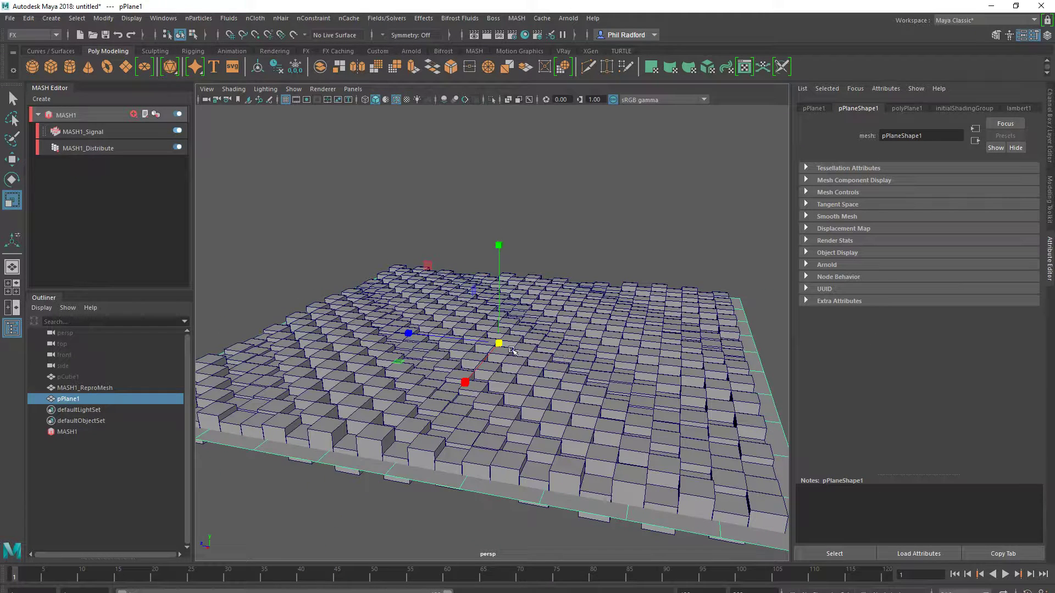
key(w)
drag(502, 308, 505, 283)
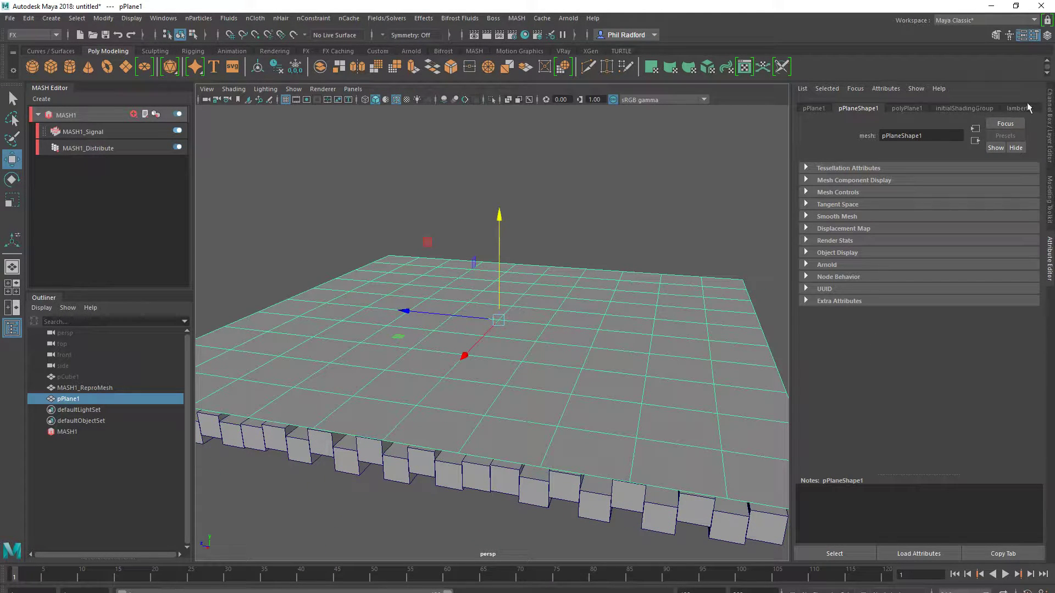
click(1049, 114)
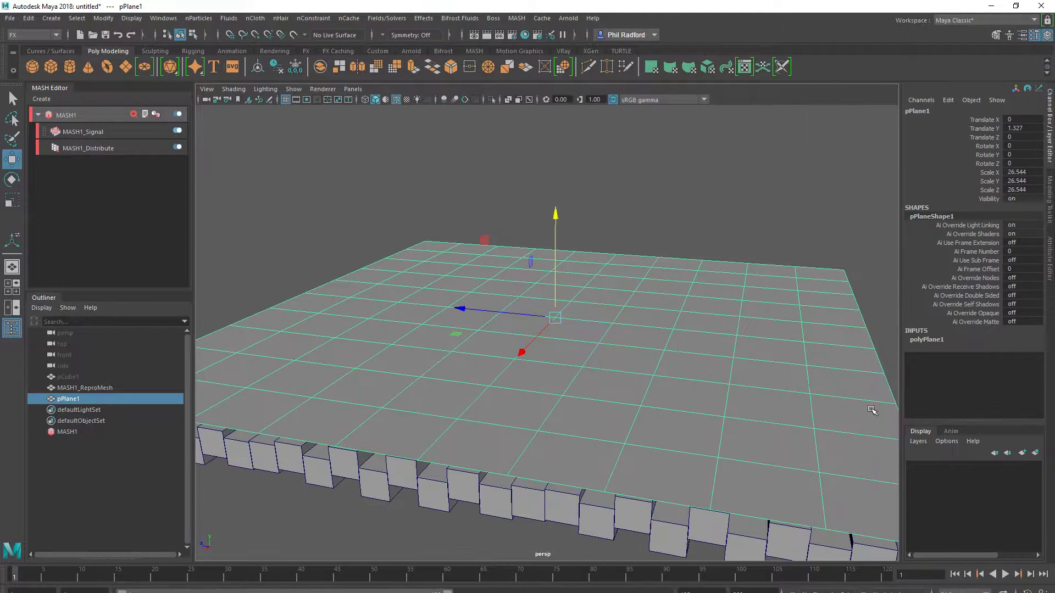
- Set the plane's Subdivisions Width and Subdivisions Height to 50
click(932, 338)
click(970, 366)
middle_drag(714, 340, 813, 341)
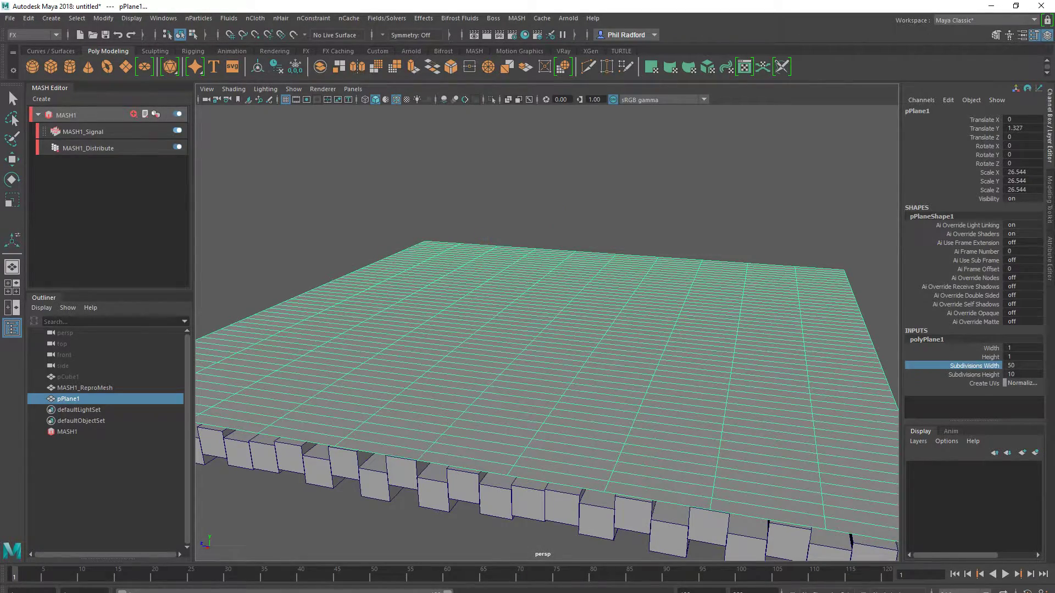
click(954, 374)
middle_drag(632, 346, 742, 346)
alt+drag(432, 375, 508, 359)
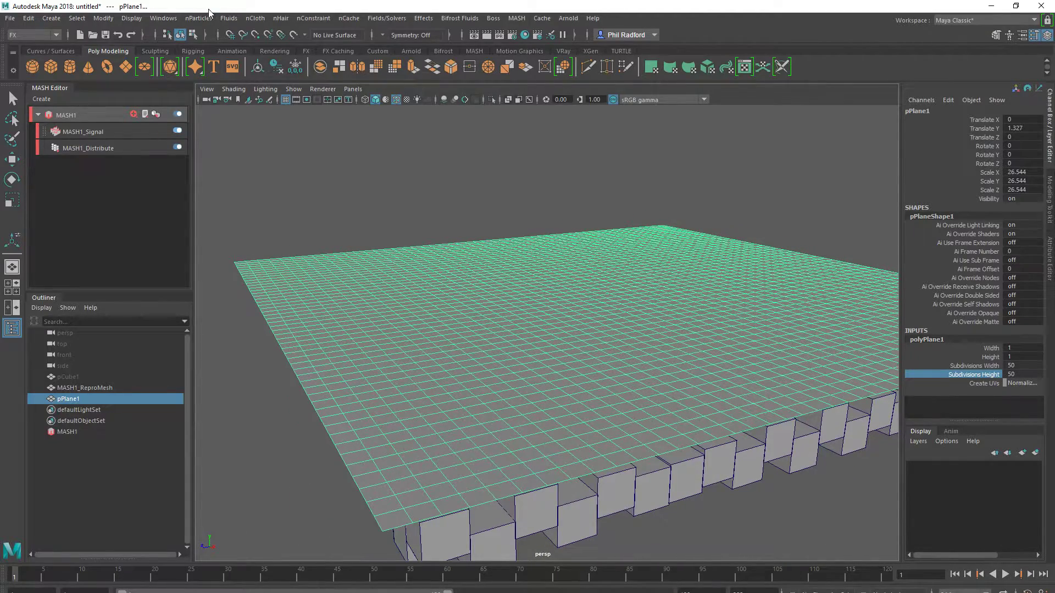
- Convert the subdivided plane into an nCloth object
click(255, 18)
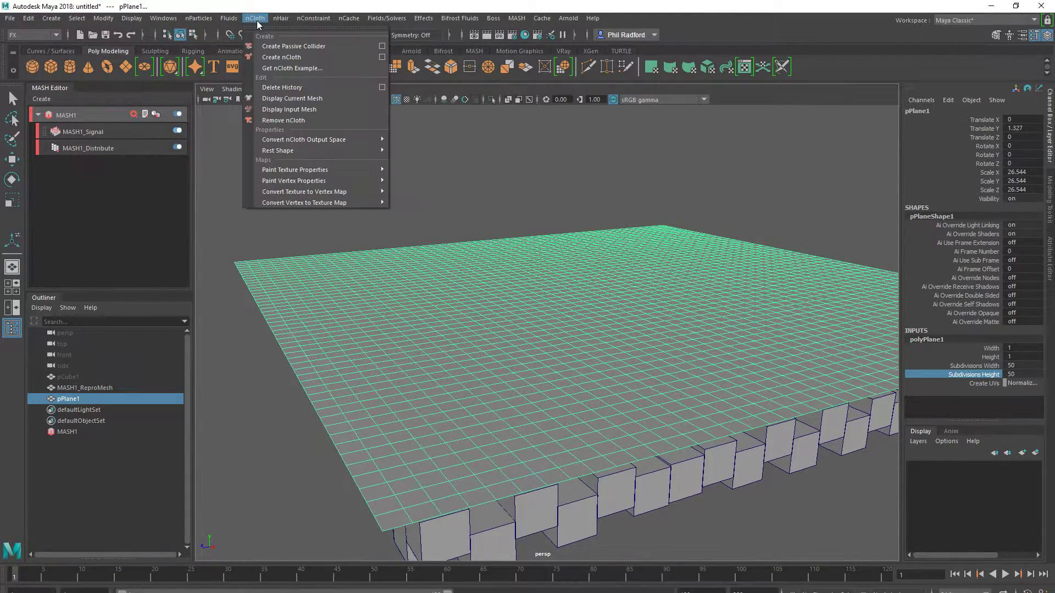
click(309, 61)
alt+drag(548, 320, 530, 358)
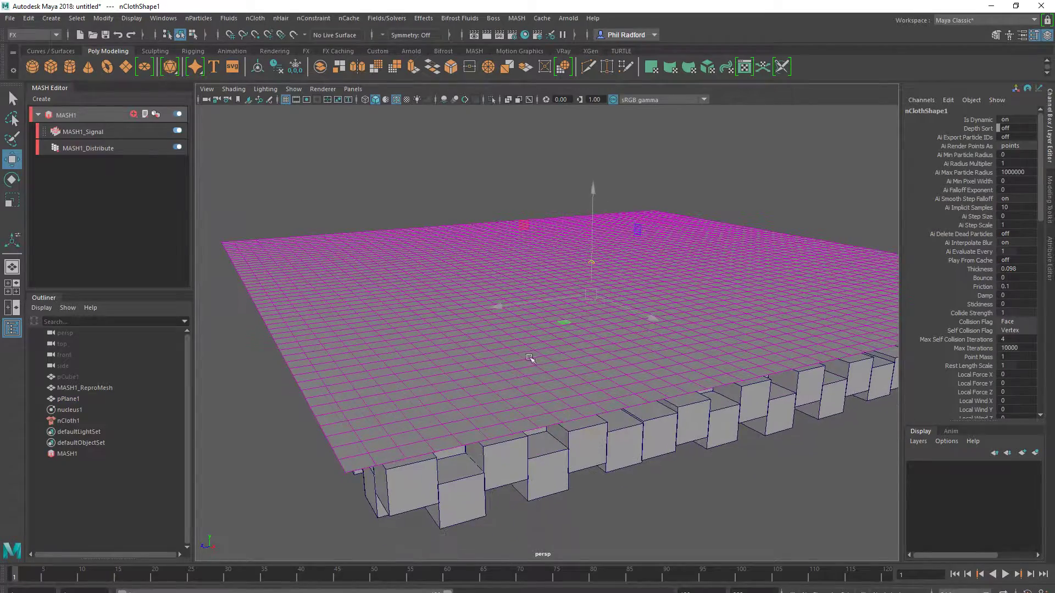
- Make the MASH cube mesh a passive collider for the cloth
click(611, 448)
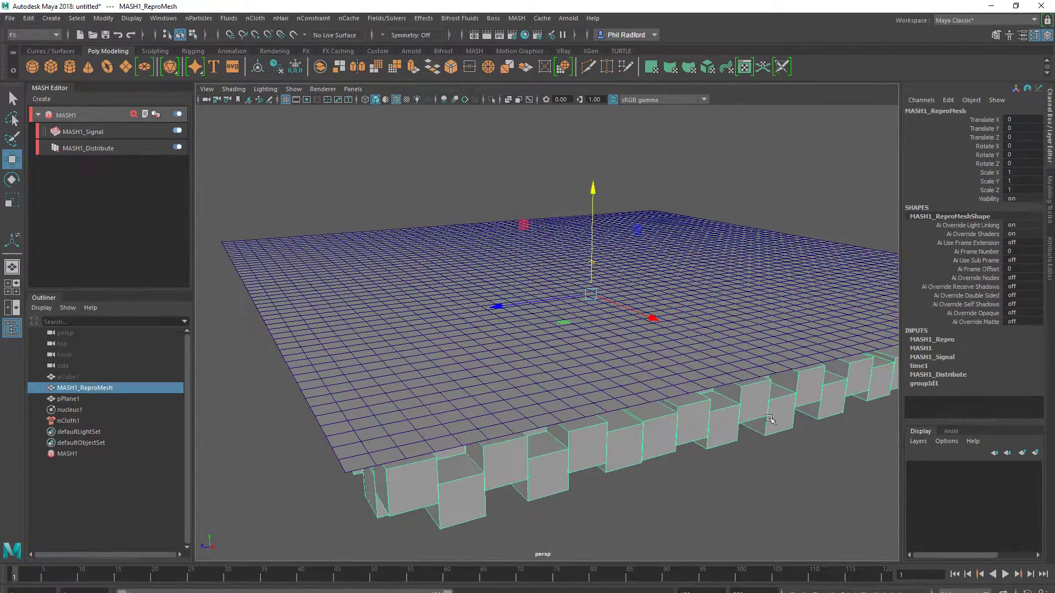
click(255, 20)
click(291, 47)
alt+middle_drag(467, 311, 423, 339)
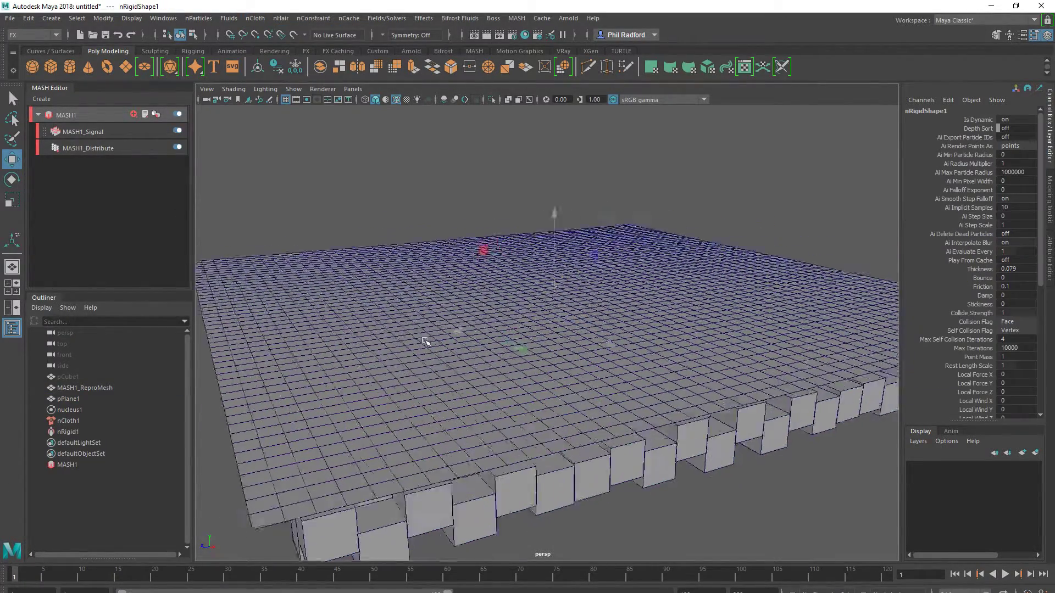
- Play the cloth simulation over the moving cubes, examine how the plane drapes, stop it and return to frame 1
alt+drag(426, 340, 725, 430)
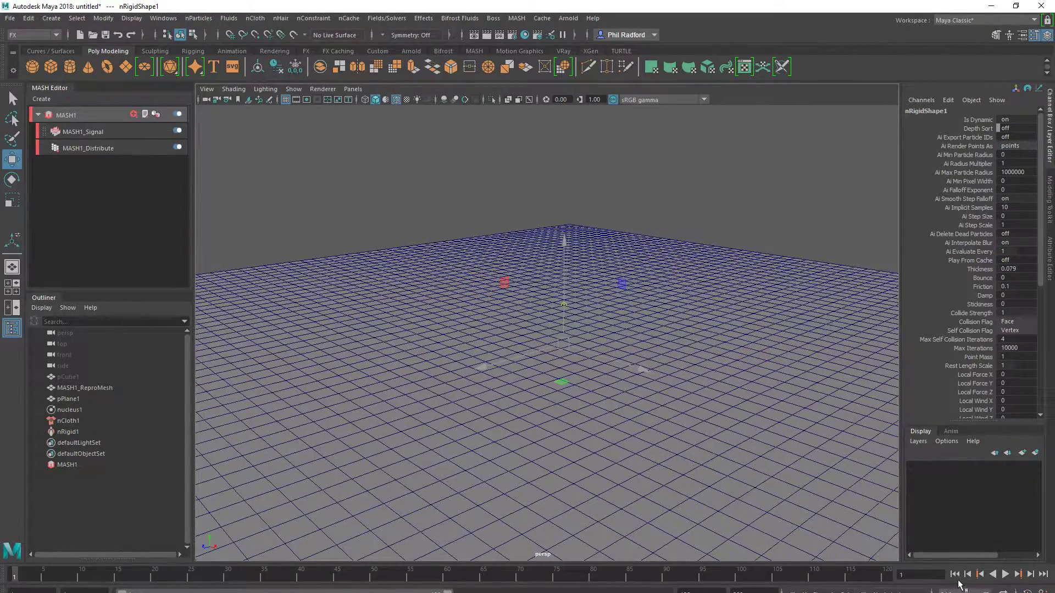
click(1006, 575)
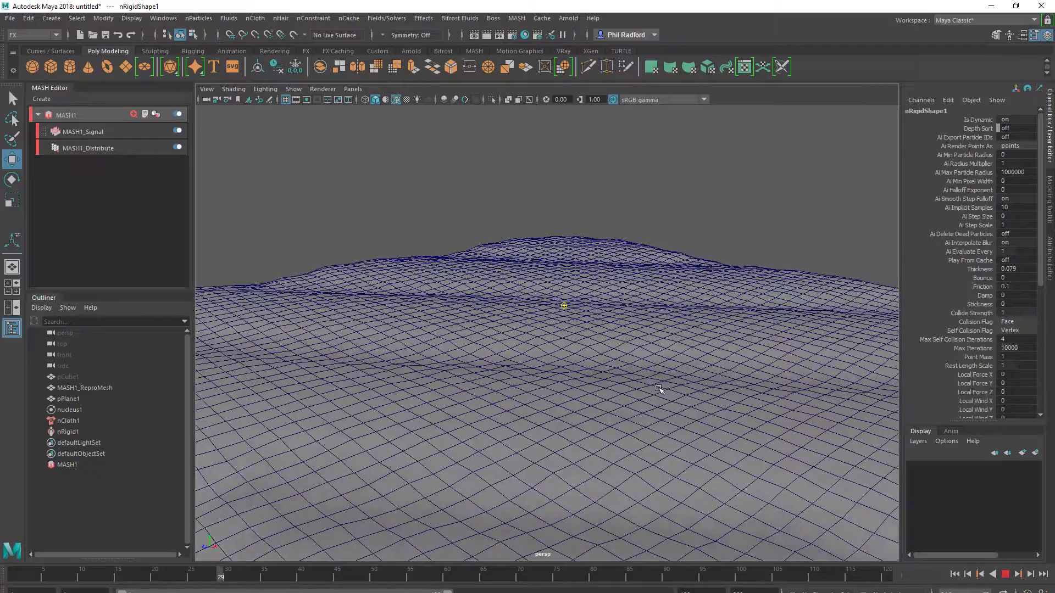
alt+drag(657, 377, 582, 470)
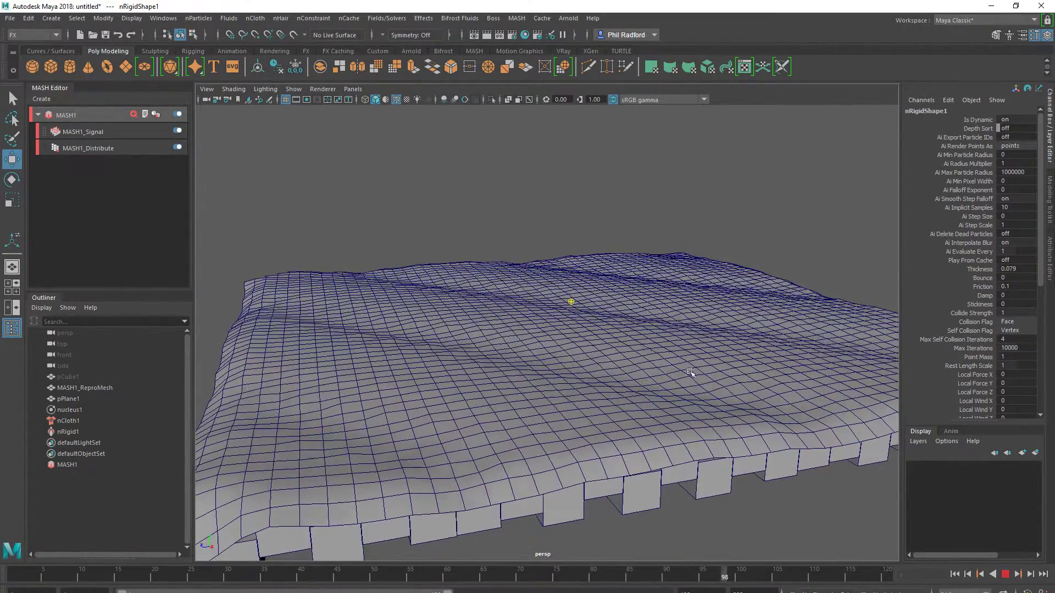
click(1005, 574)
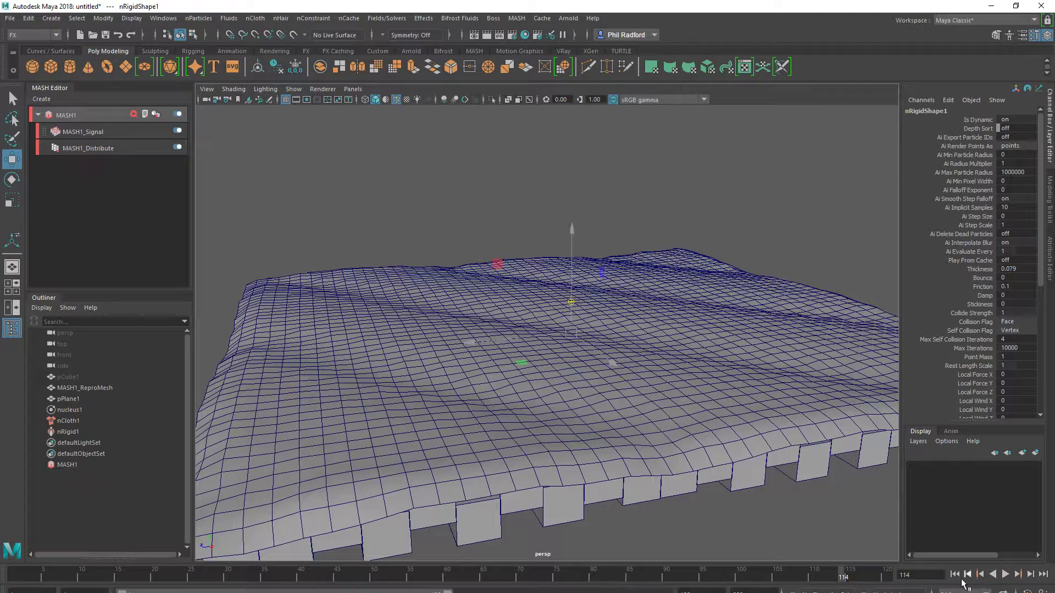
click(955, 574)
- Raise the MASH signal's Position Y to 1.154
click(66, 465)
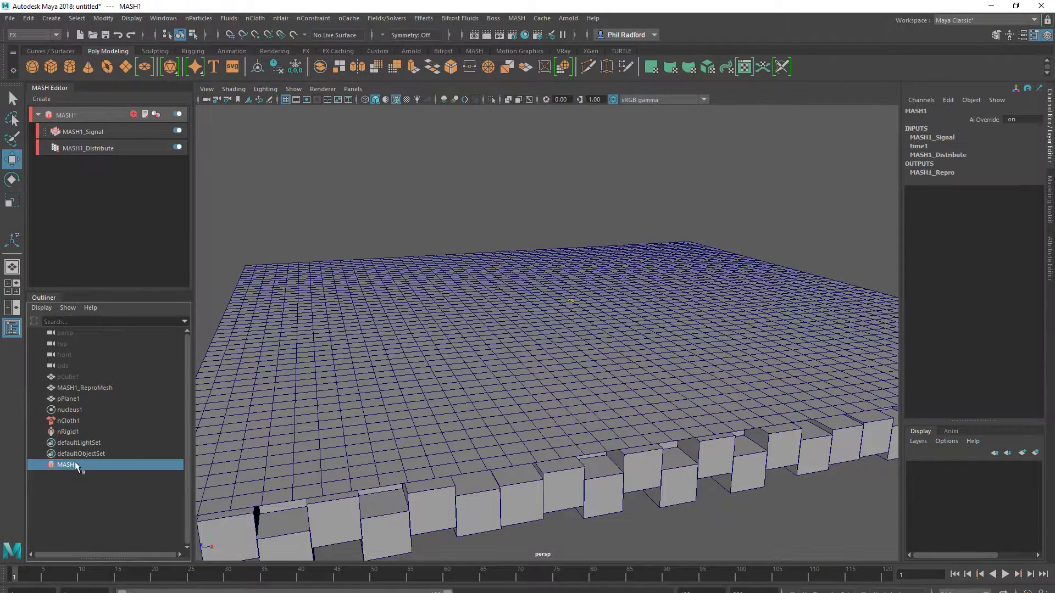
click(1046, 253)
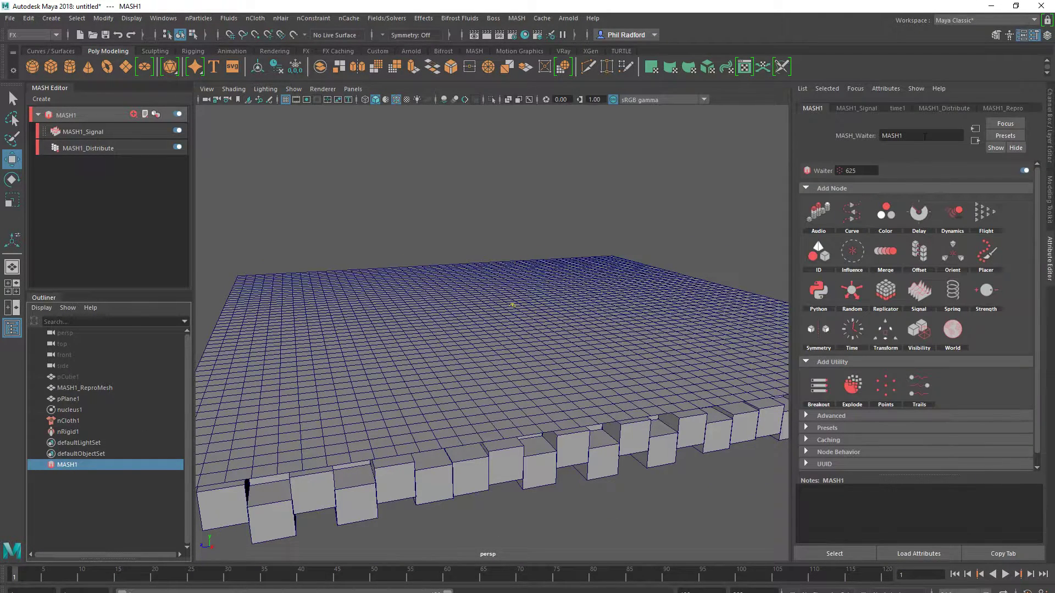
click(865, 108)
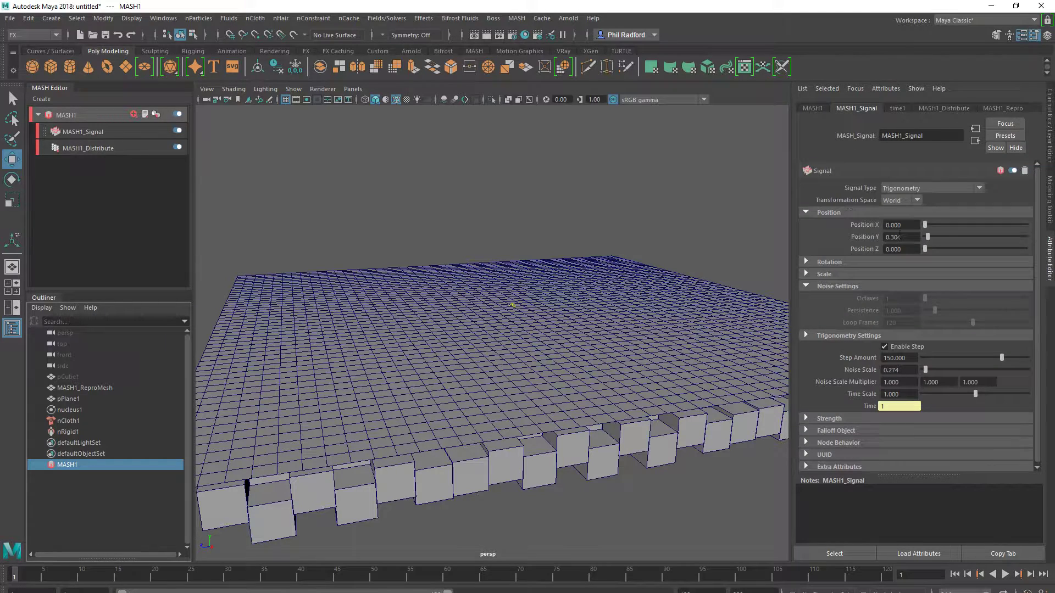
drag(928, 234, 936, 235)
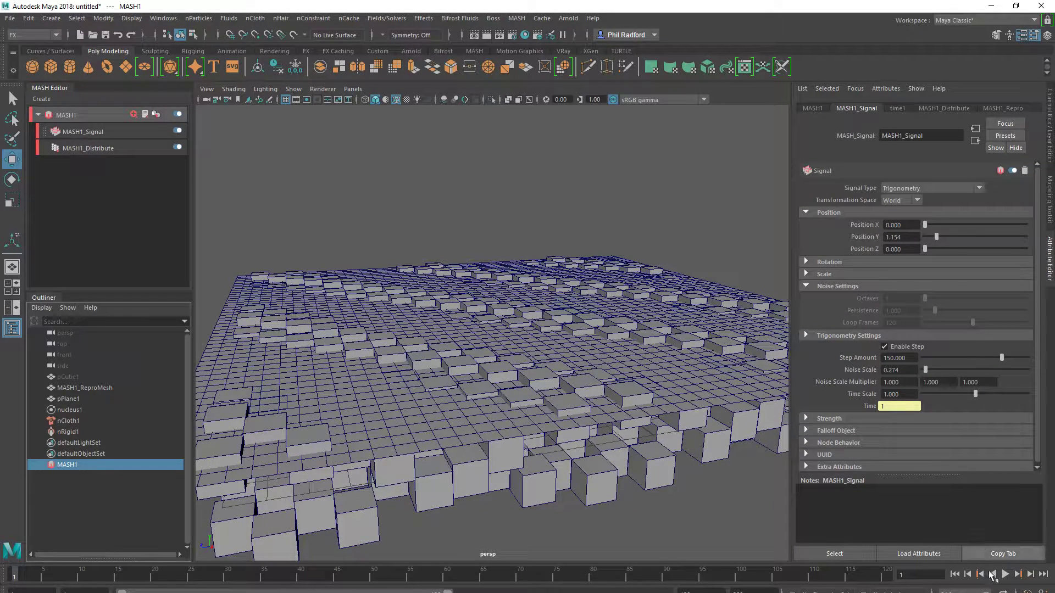
- Move the cloth plane up in Y so that it clears the raised cubes, and deselect it
click(353, 405)
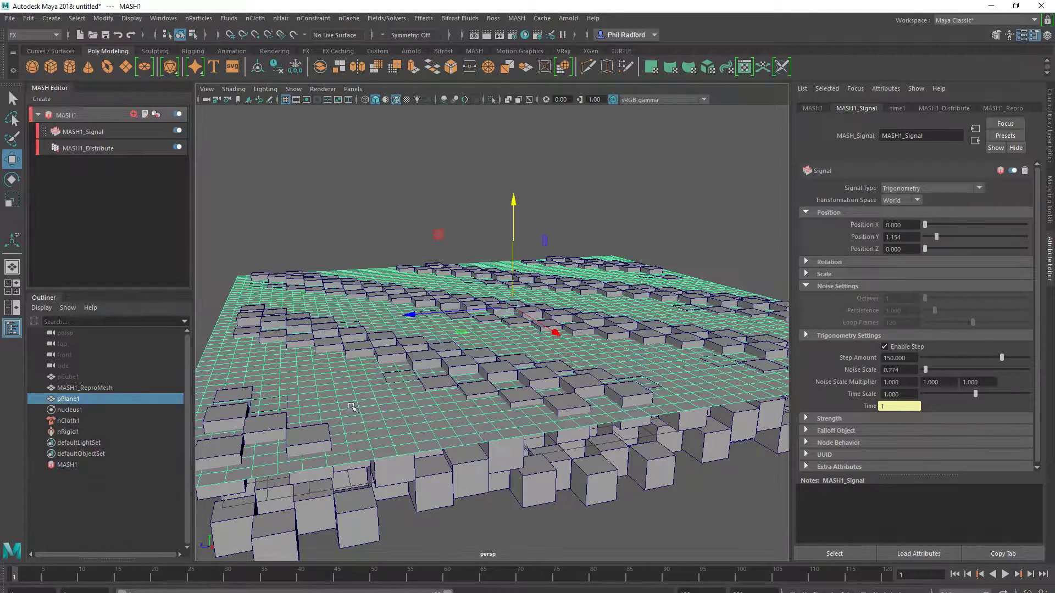
drag(511, 259, 511, 246)
click(658, 200)
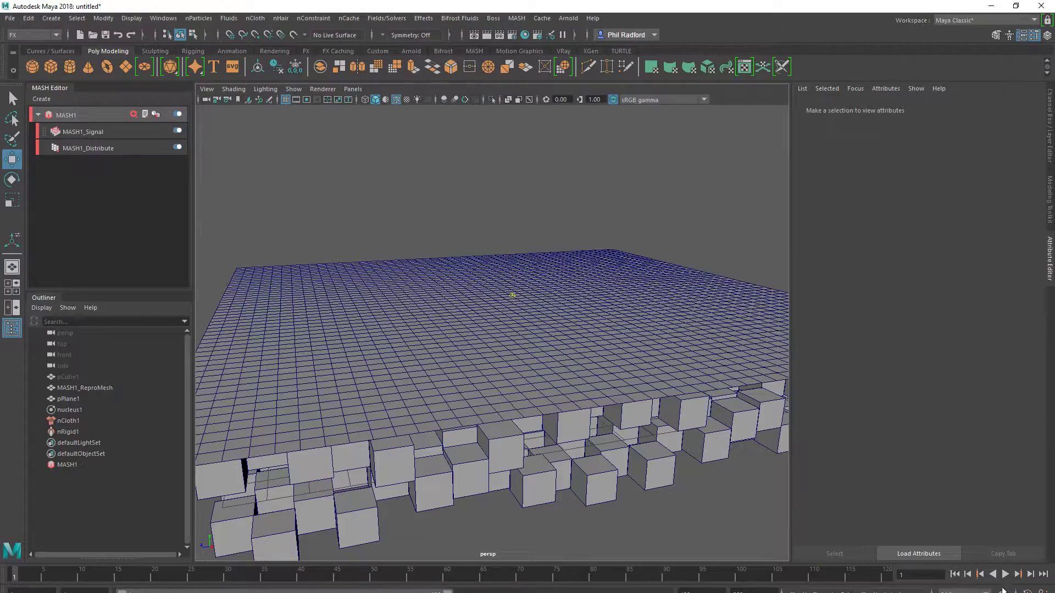
- Run the simulation with the stronger signal, inspect the deep waves in the cloth and return to frame 1
click(1004, 574)
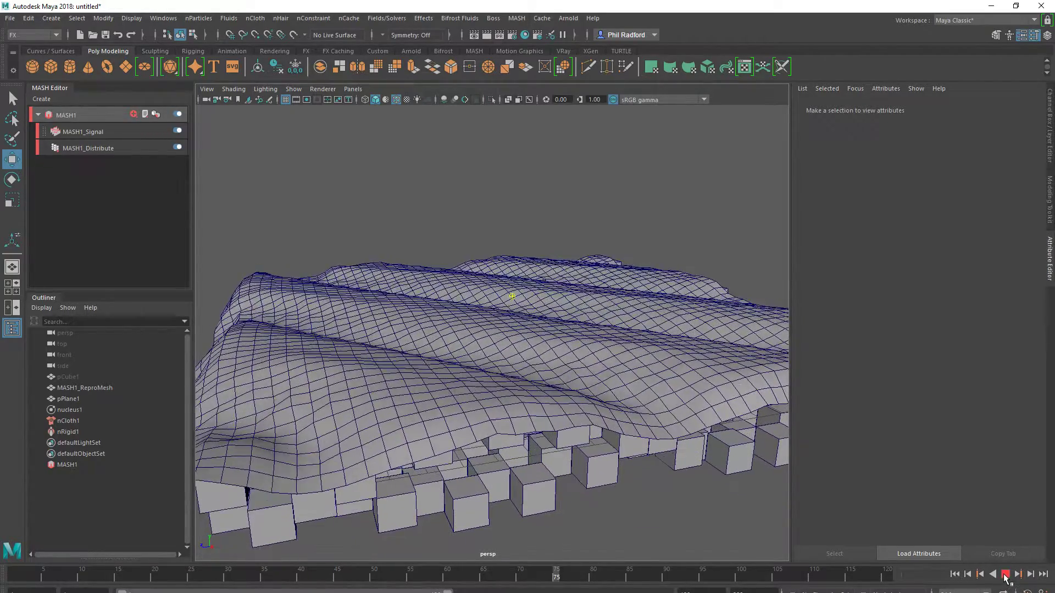
click(1006, 574)
click(523, 380)
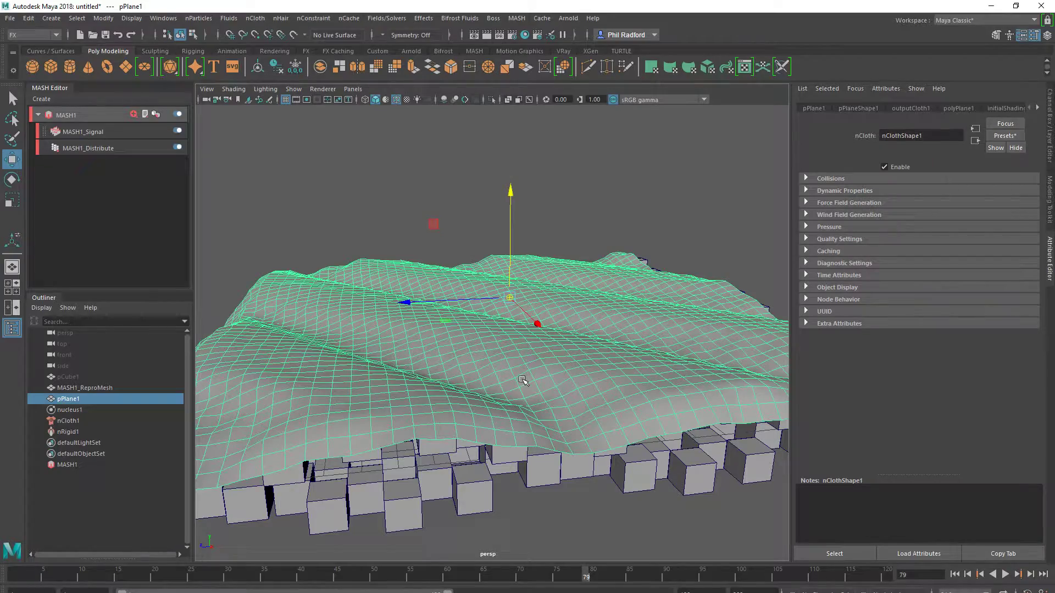
alt+drag(546, 391, 534, 393)
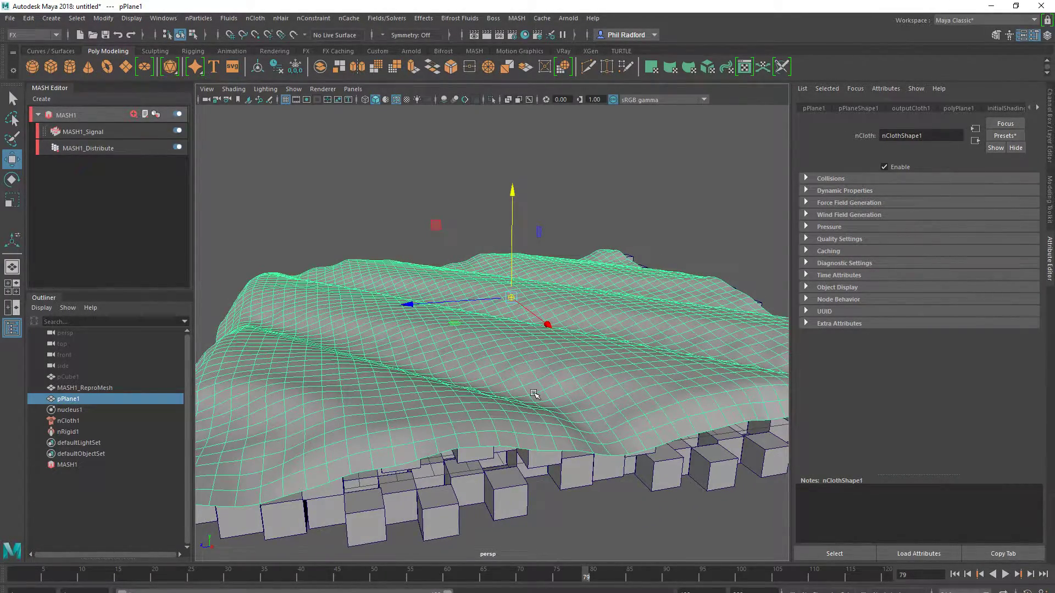
click(955, 574)
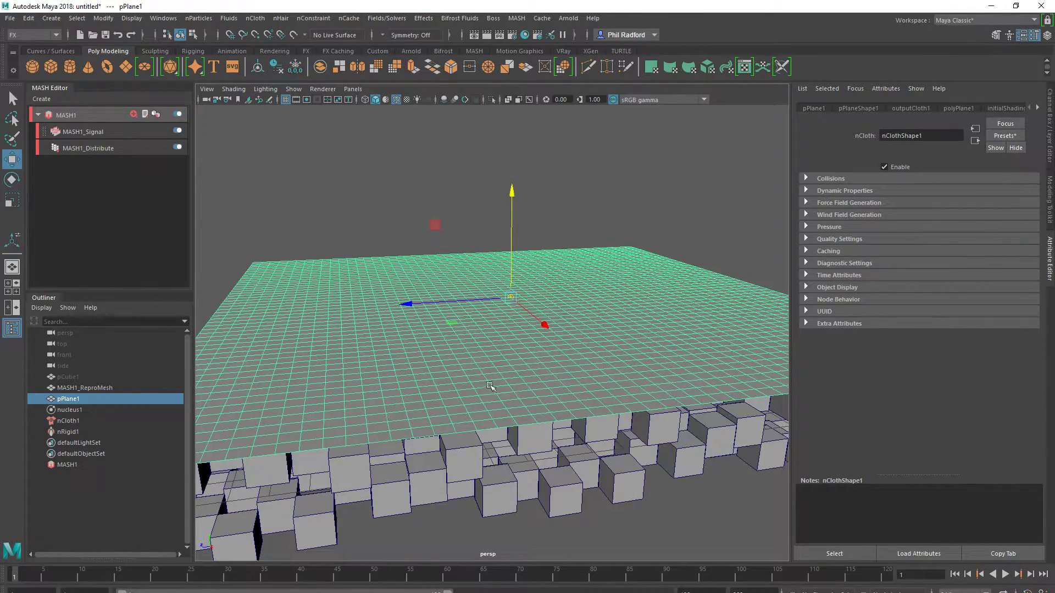
alt+drag(490, 386, 517, 386)
- Reduce the MASH signal's Position Y to 0.100
click(70, 466)
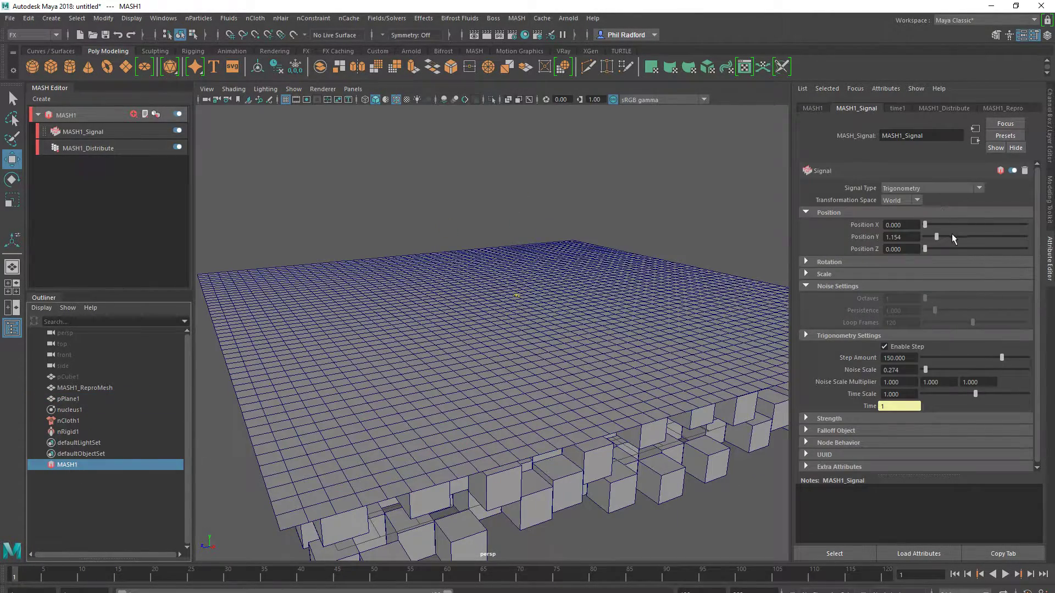
drag(938, 239, 929, 242)
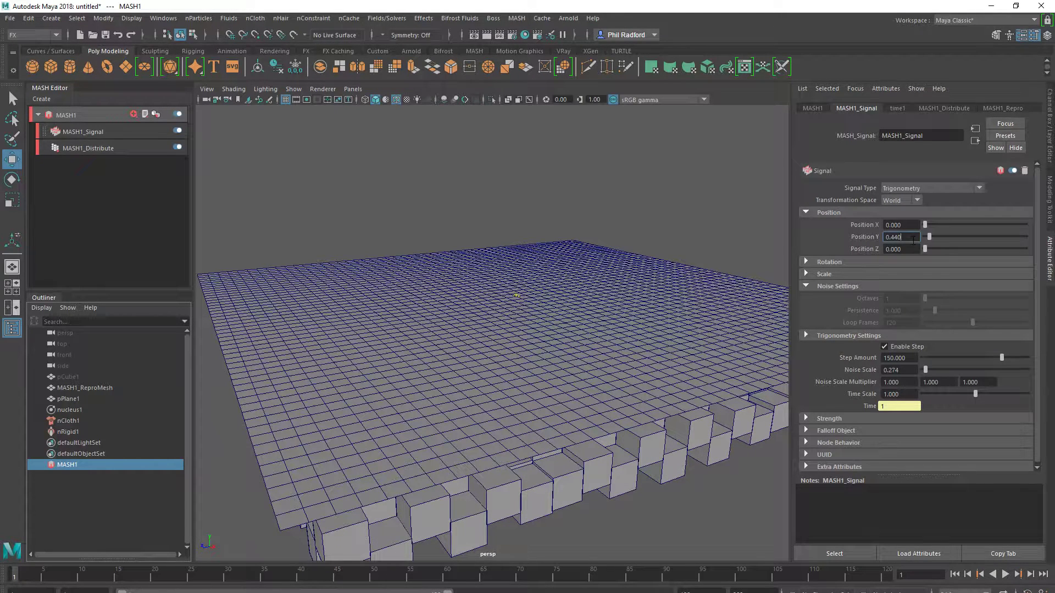
ctrl+drag(913, 240, 895, 245)
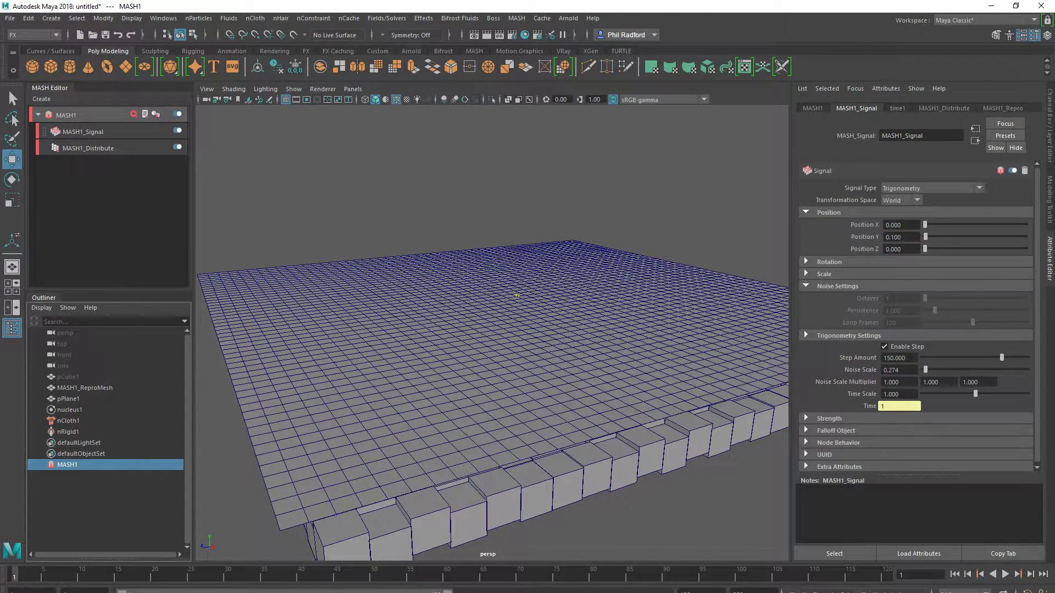
- Run the simulation with the weaker signal and stop it at frame 69 with the cloth settled on the cubes
click(1005, 574)
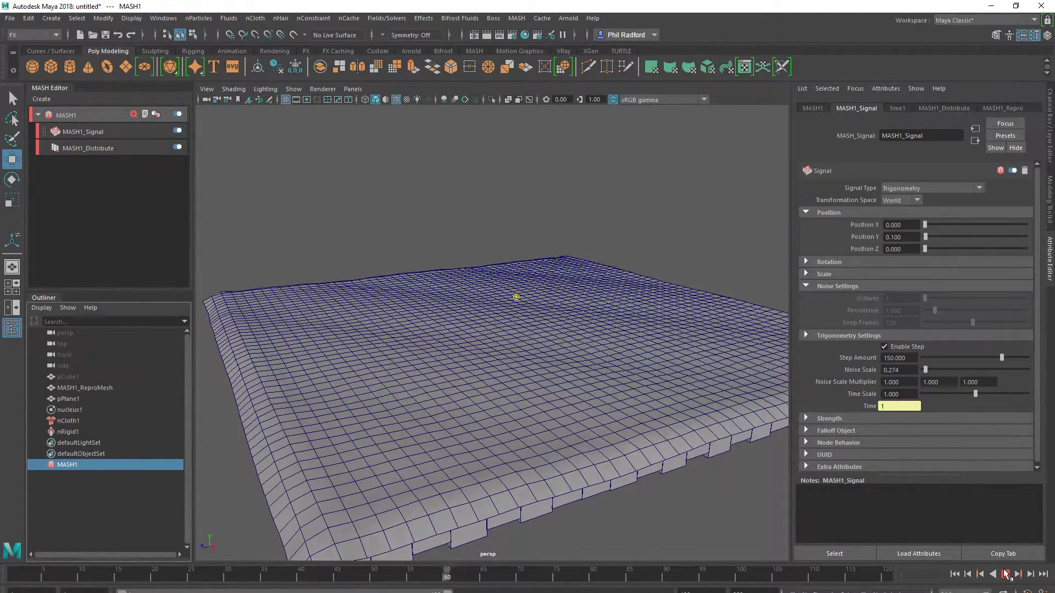
click(1005, 574)
alt+drag(625, 394, 517, 418)
- Turn off Primary Visibility, Visible In Reflections and Visible In Refractions in the cube mesh's Render Stats
click(495, 419)
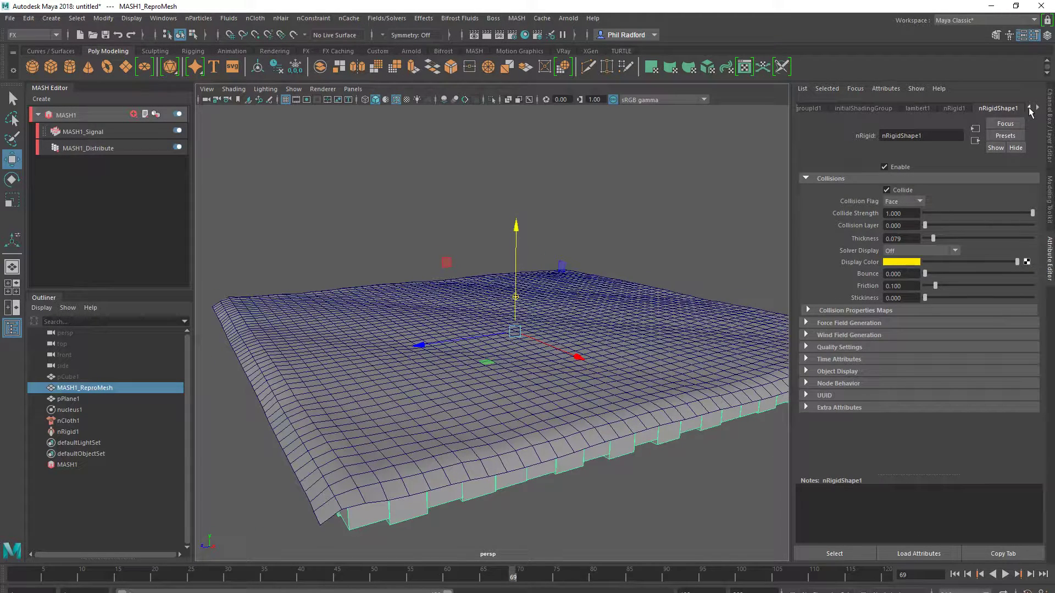
click(1030, 109)
click(897, 108)
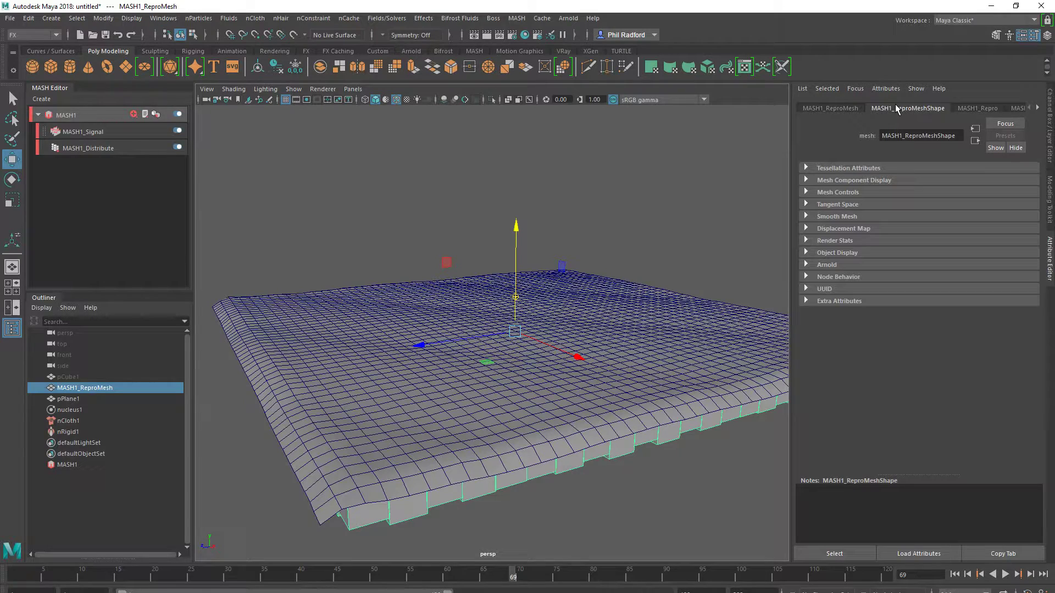
click(830, 242)
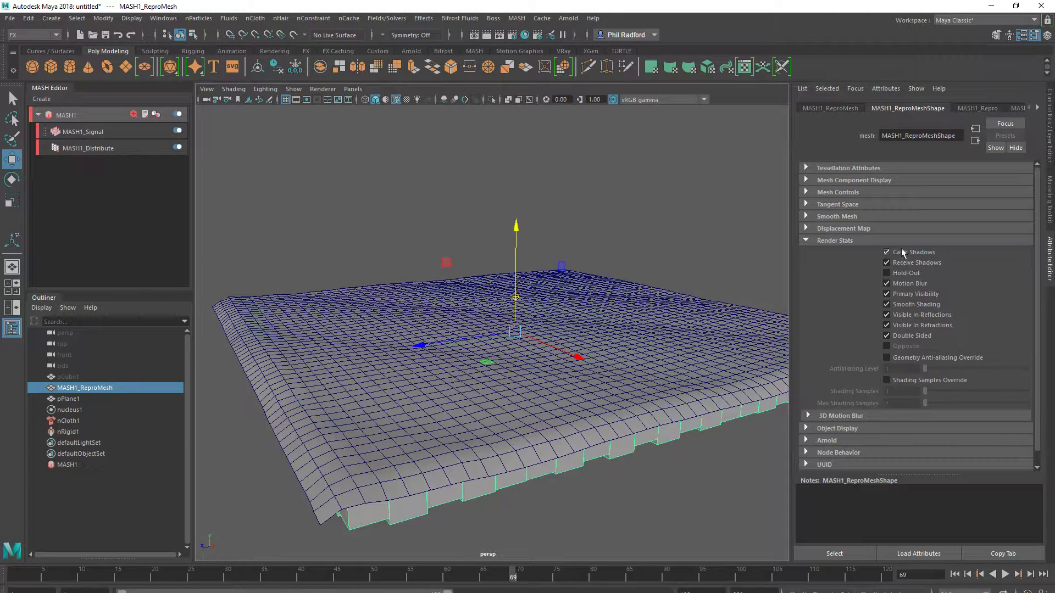
click(925, 293)
click(904, 315)
click(904, 325)
- Select the draped cloth plane and inspect its surface up close
click(434, 434)
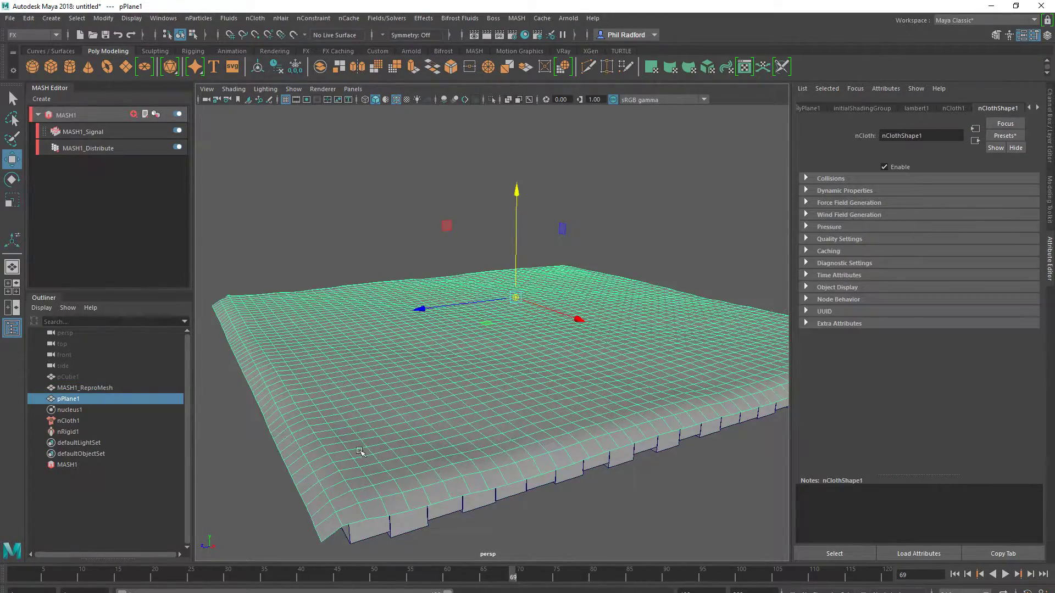
scroll(440, 442, up, 5)
scroll(439, 442, down, 5)
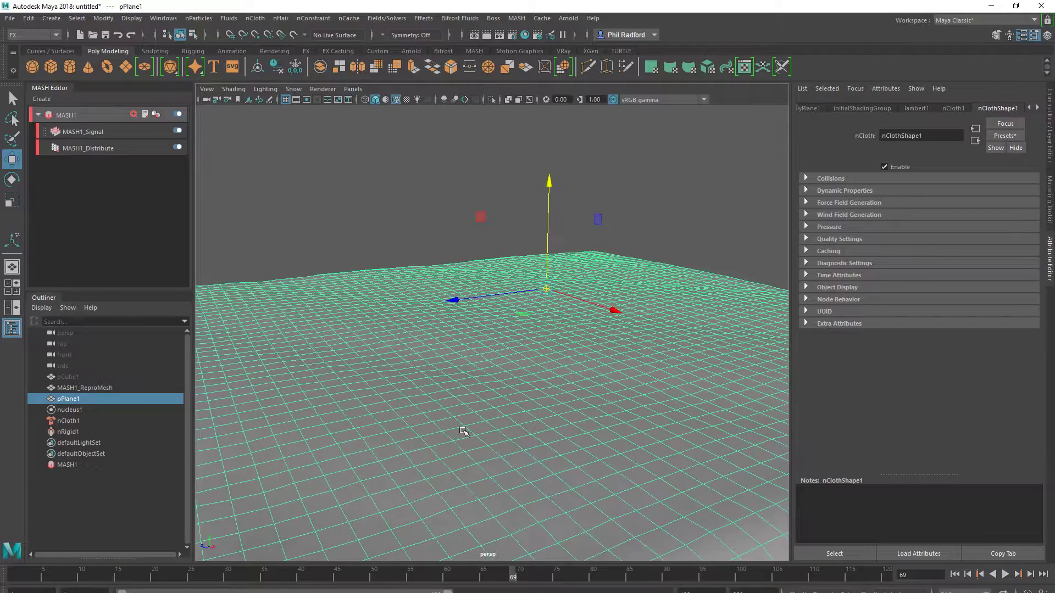
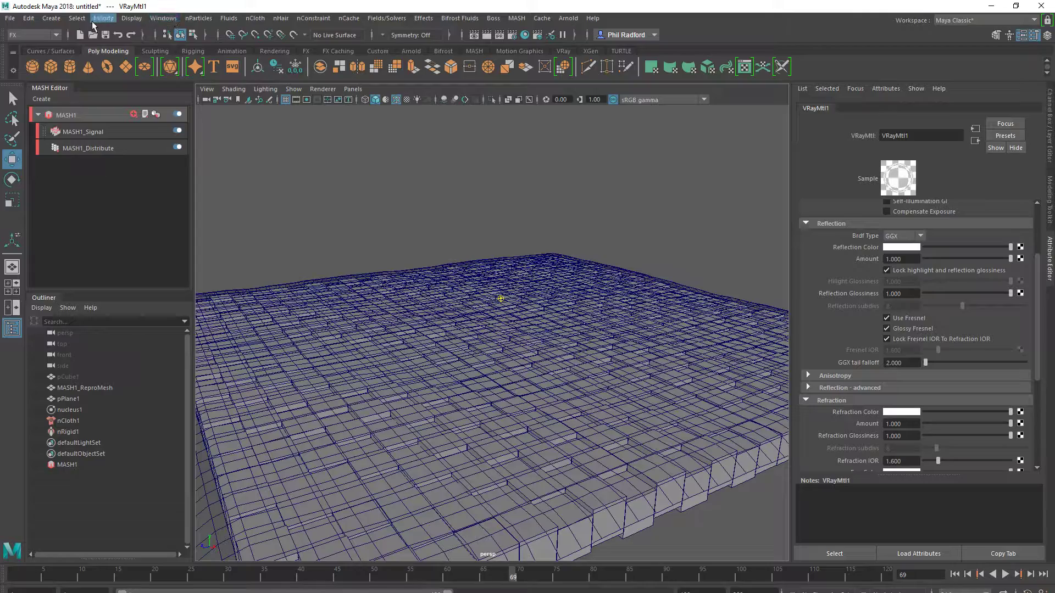
- Add a V-Ray Dome Light to the scene
click(51, 18)
mouse_move(114, 77)
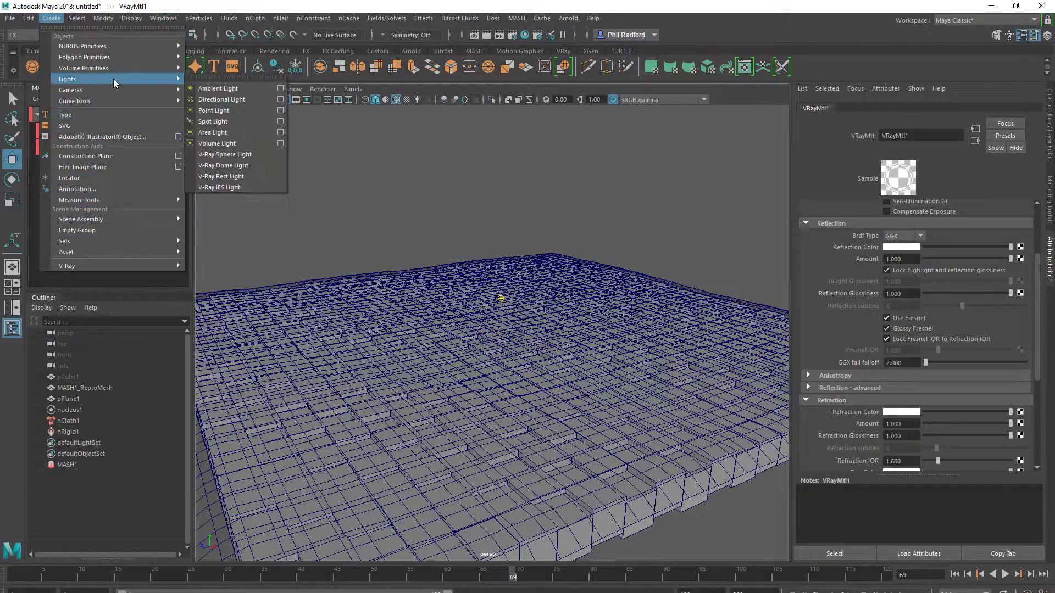
click(250, 165)
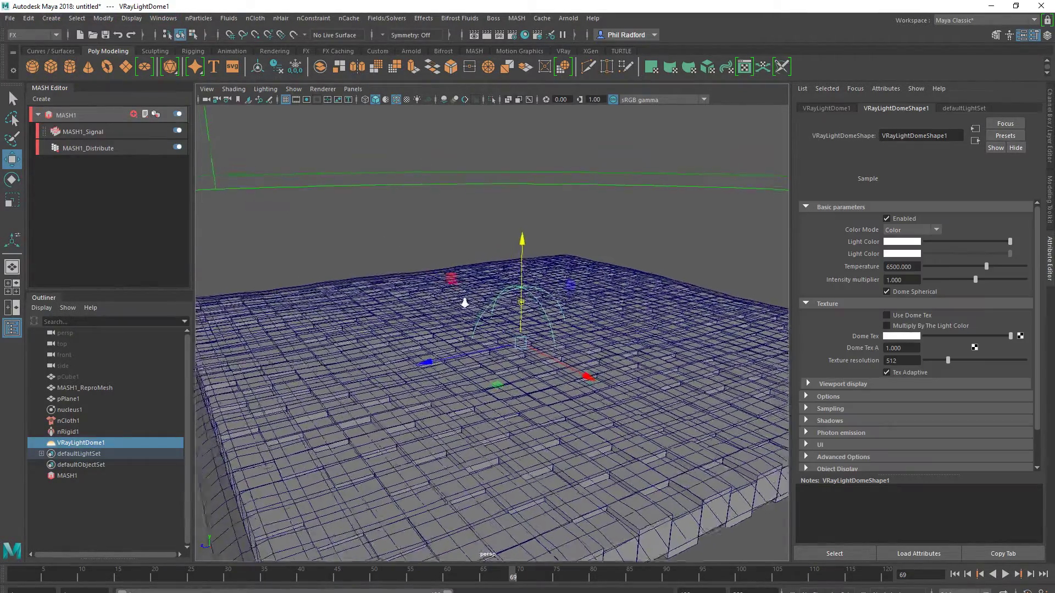
- Enable Use Dome Tex on the dome light and map a File texture to its Dome Tex
click(930, 305)
click(1021, 325)
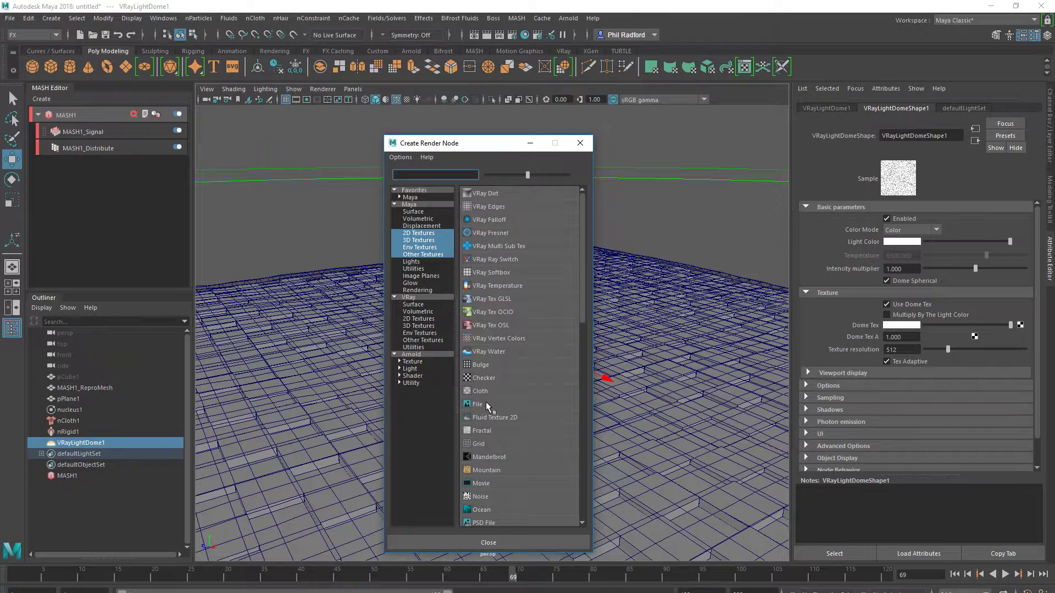
click(487, 404)
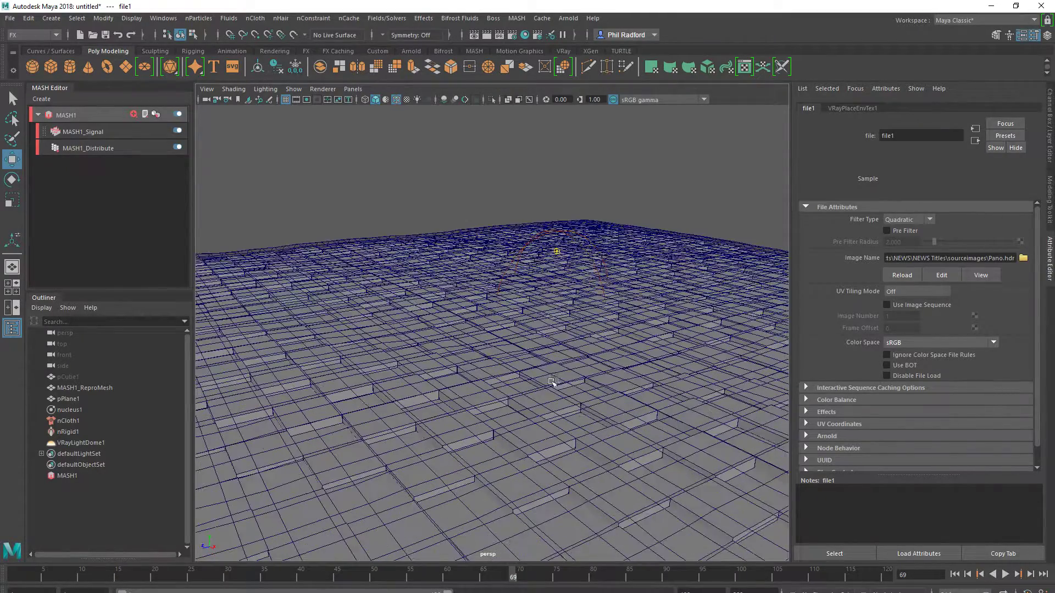
alt+drag(459, 323, 466, 334)
alt+right_drag(466, 335, 458, 338)
alt+drag(457, 338, 476, 320)
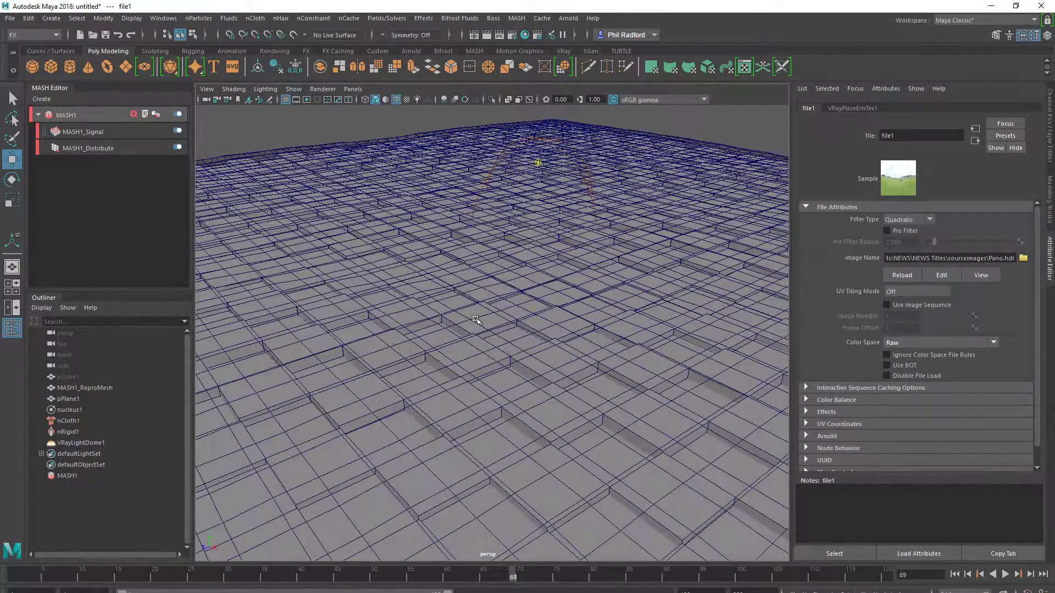
- Set the scene's renderer to V-Ray in the render settings and close them
click(499, 35)
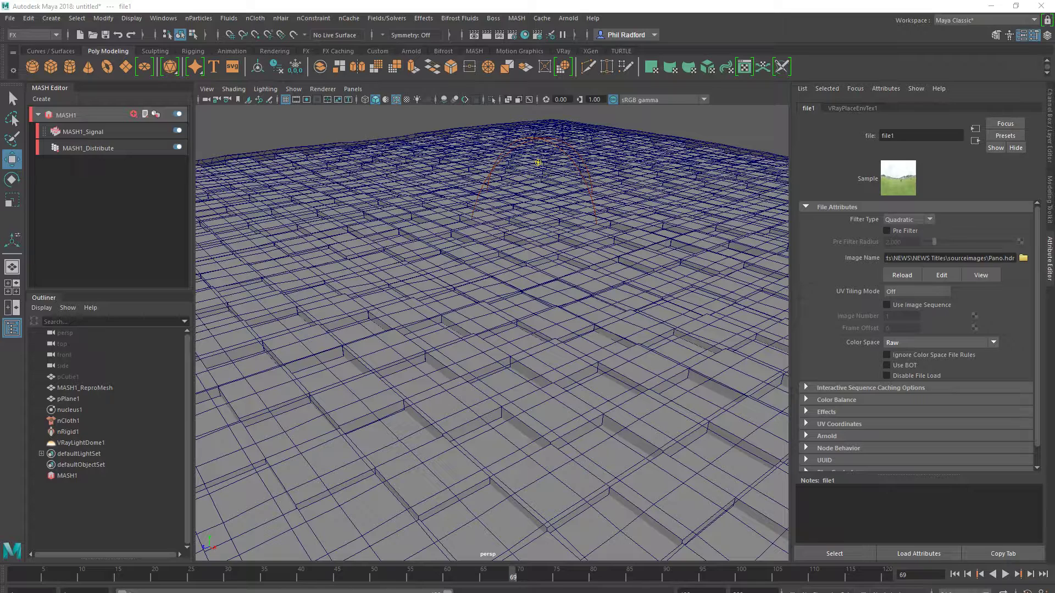
click(512, 34)
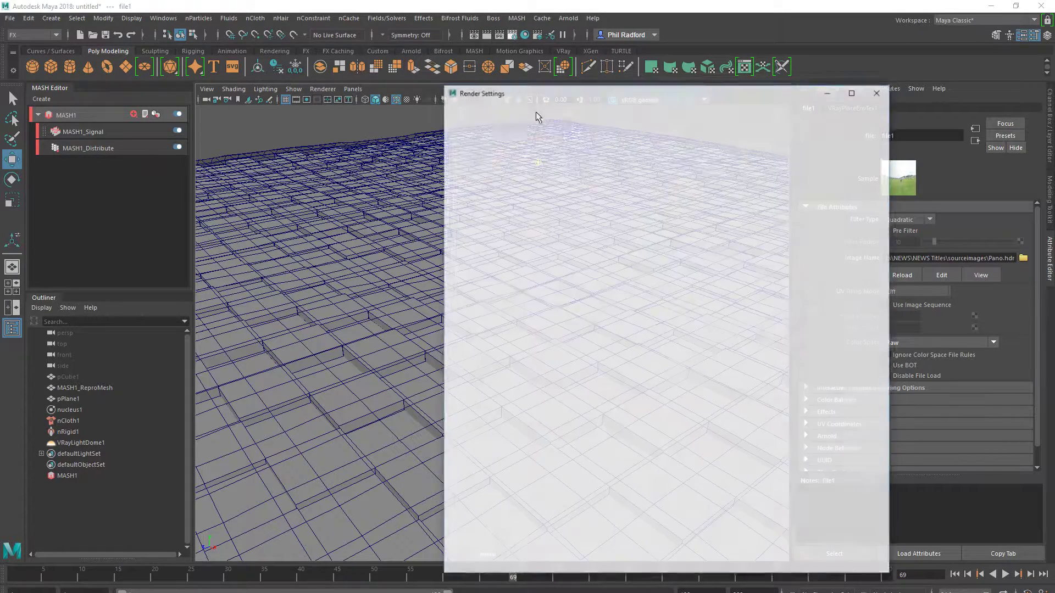
click(558, 133)
click(486, 170)
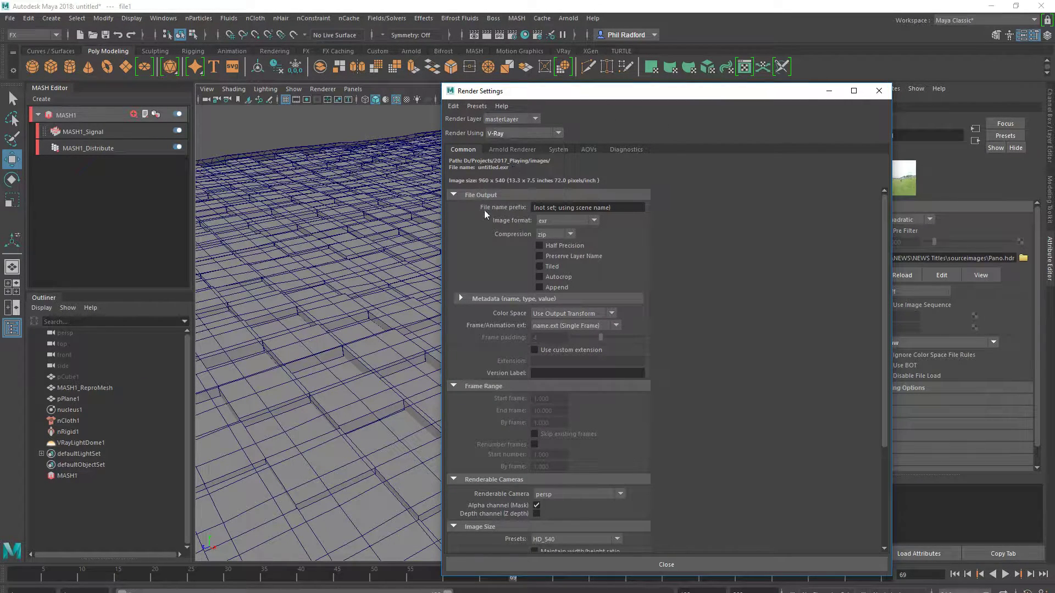
click(655, 563)
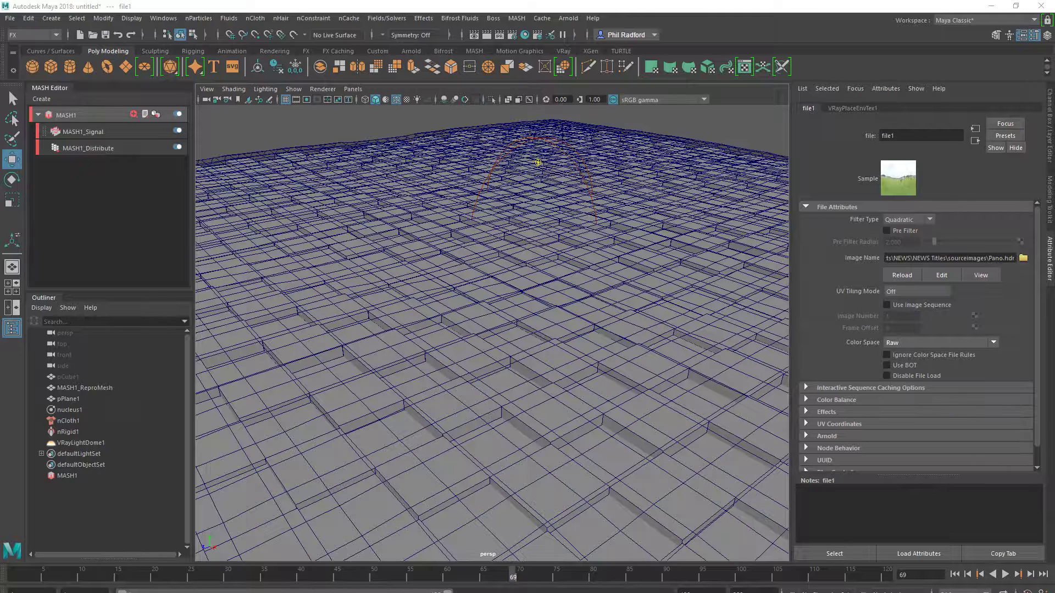
- Test-render the perspective view in the V-Ray frame buffer, stop the render and move the buffer aside
drag(469, 198, 598, 126)
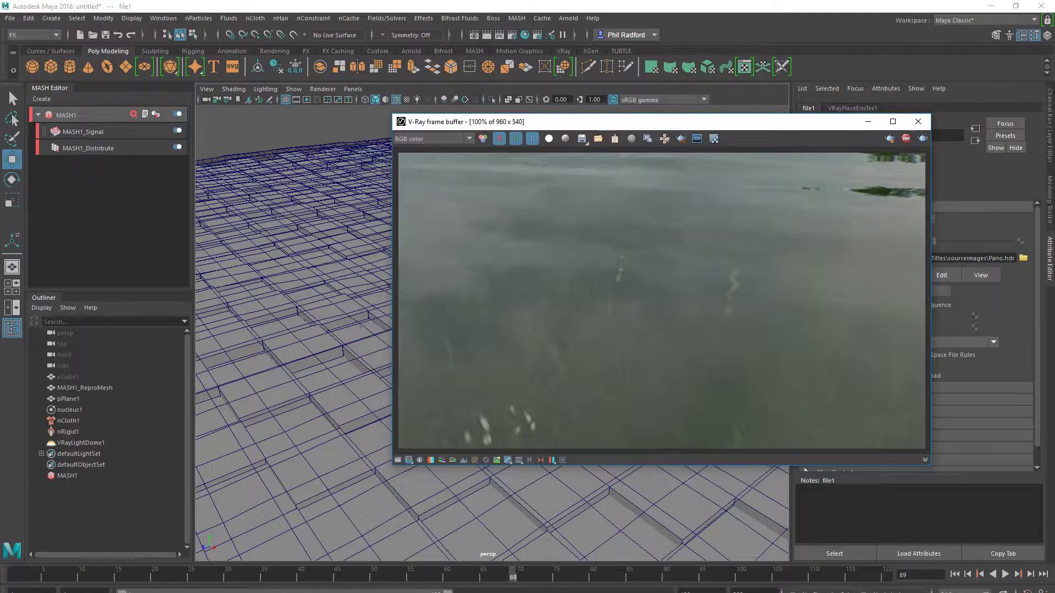
click(905, 138)
drag(759, 131, 847, 76)
- Play the cloth simulation from frame 1 and stop it at frame 40
click(954, 574)
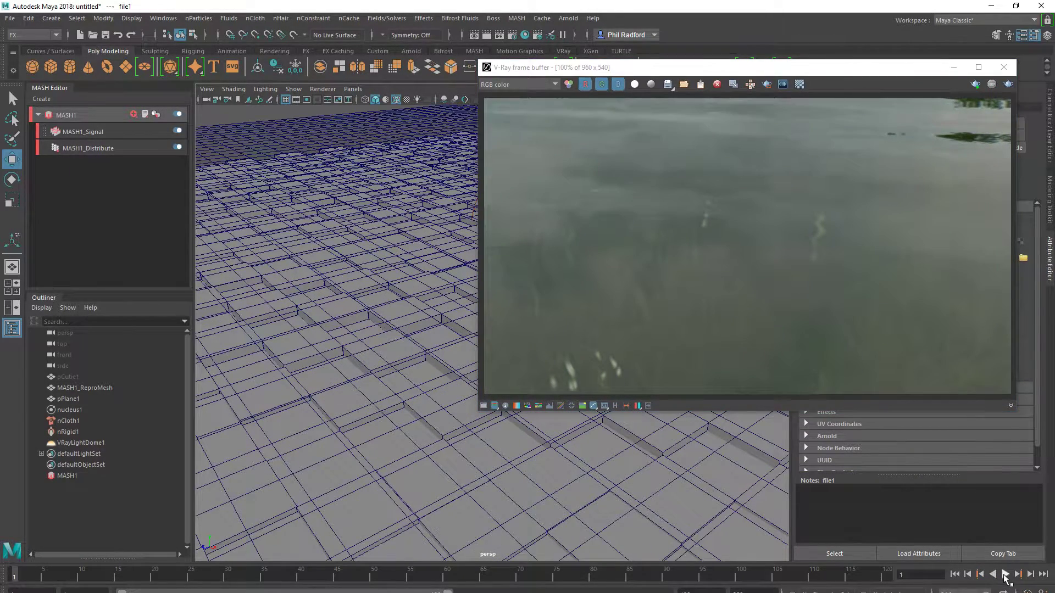
click(1004, 574)
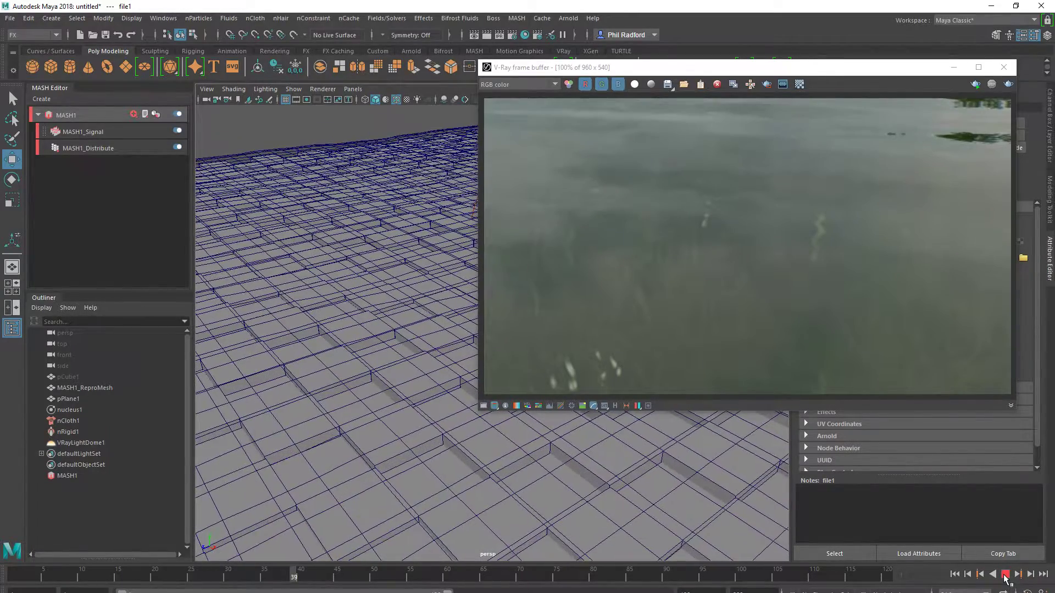
click(1004, 575)
- Run an interactive V-Ray render of the cloth surface from a closer, low viewing angle, check the reflections and stop it
alt+drag(278, 297, 412, 423)
alt+right_drag(412, 424, 478, 429)
scroll(472, 434, up, 6)
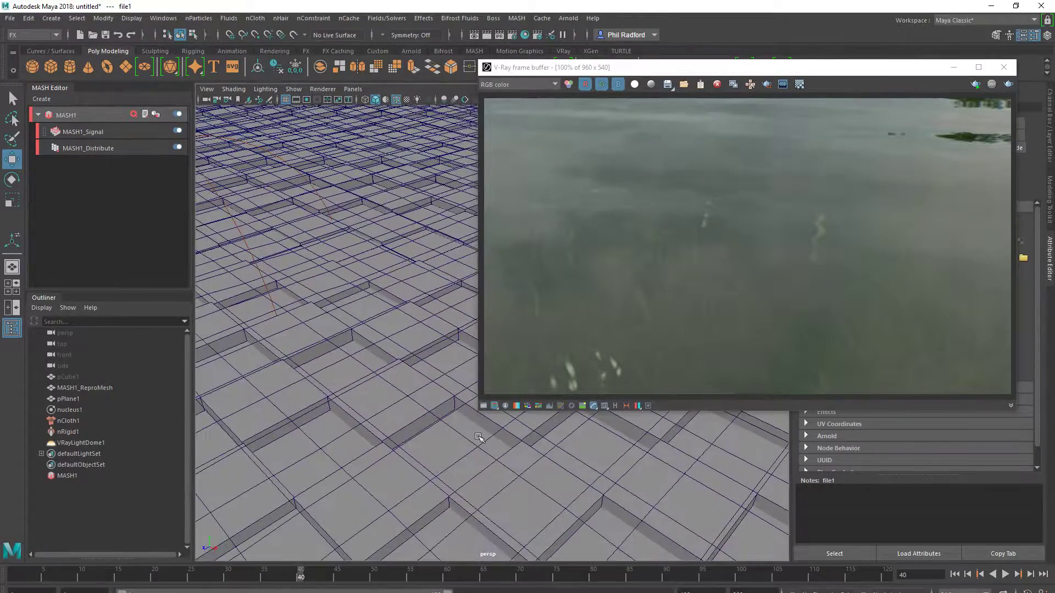
click(977, 86)
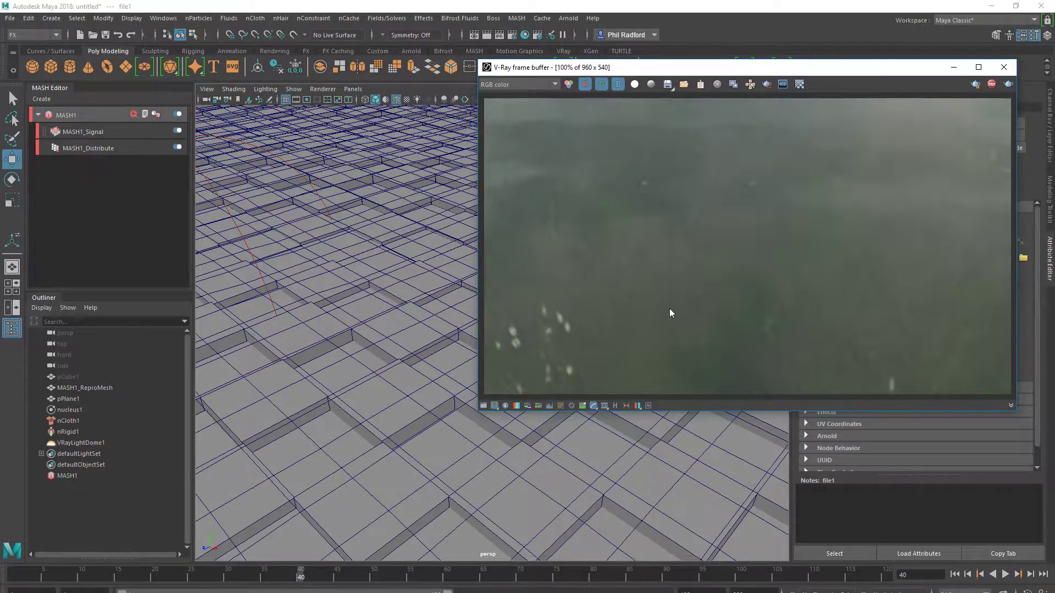
alt+drag(377, 429, 398, 448)
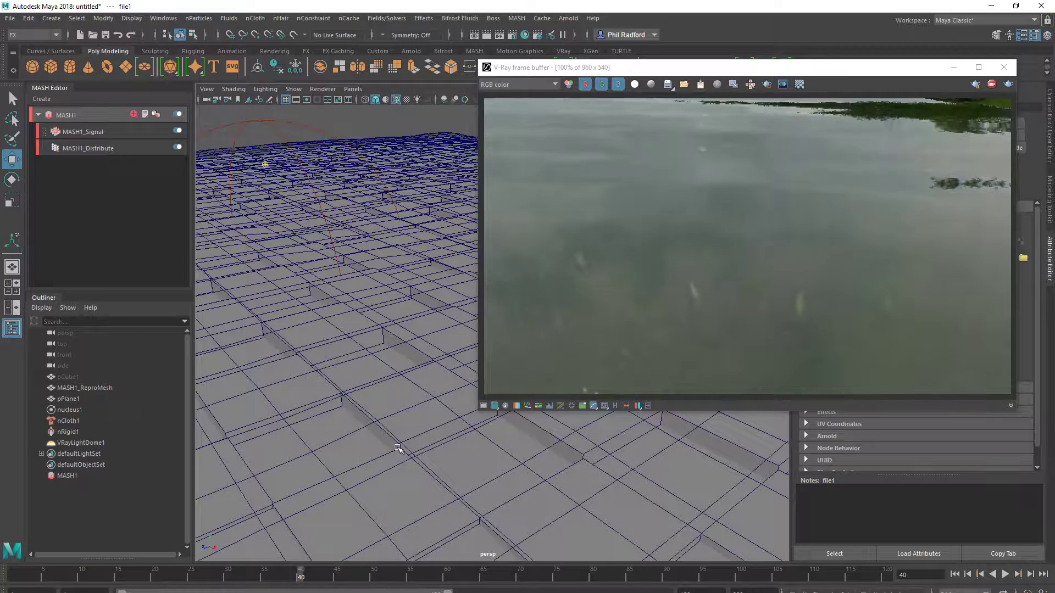
drag(764, 73, 532, 97)
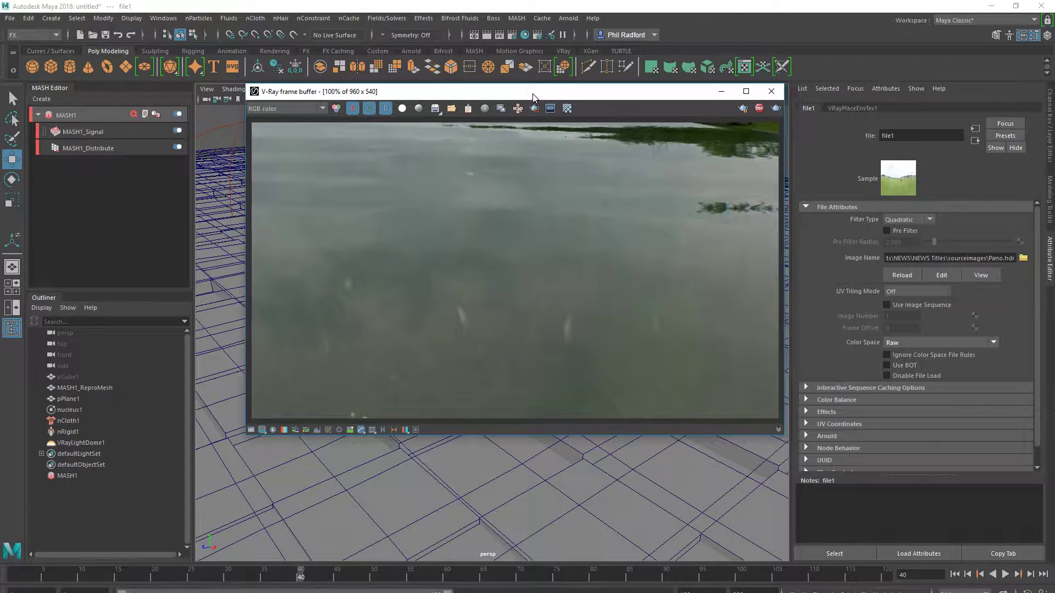
click(758, 110)
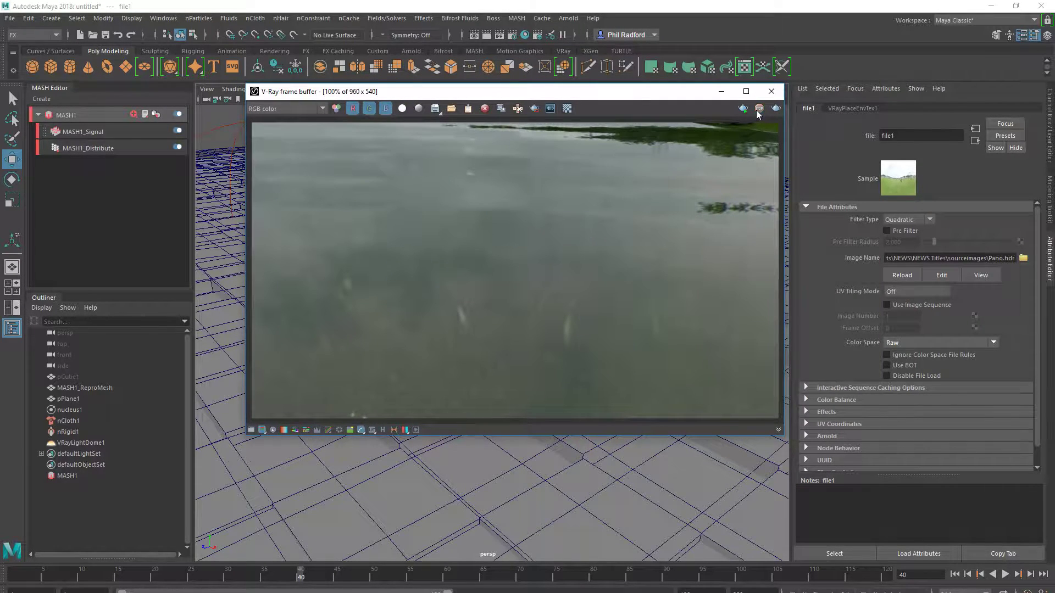